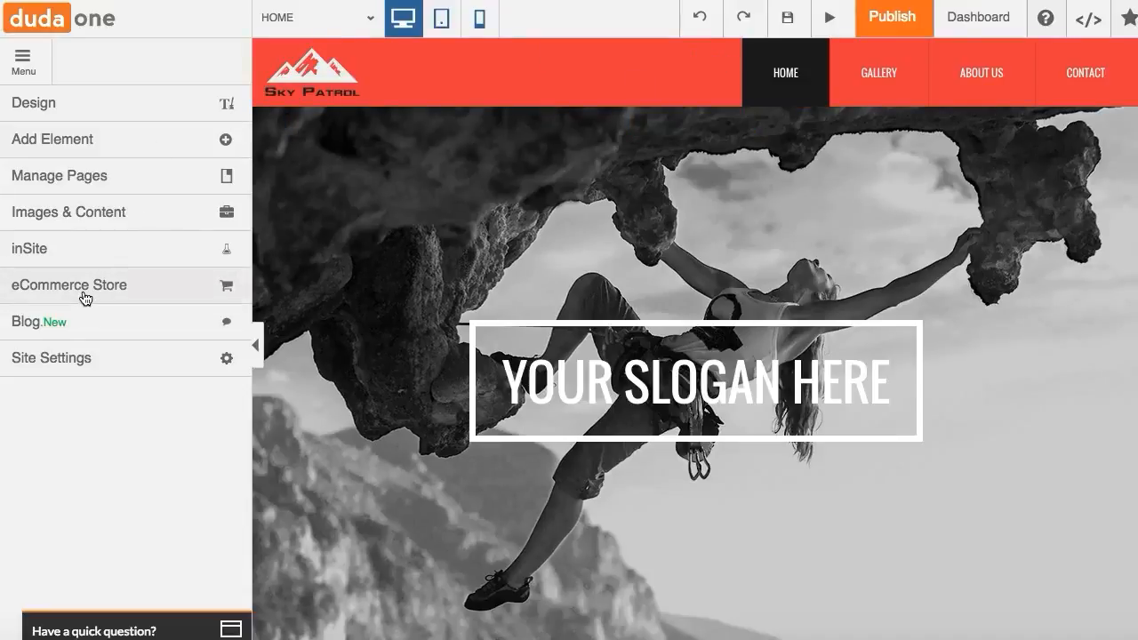
- Add the free 10 Product Store to the site and skip the introductory tour
click(86, 298)
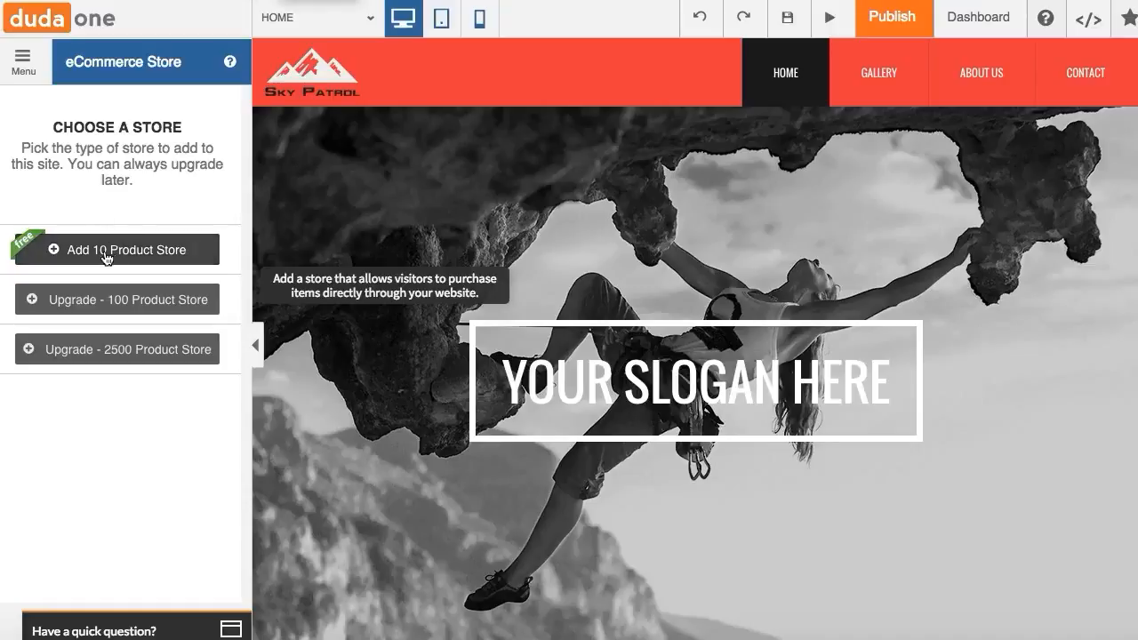
mouse_move(122, 311)
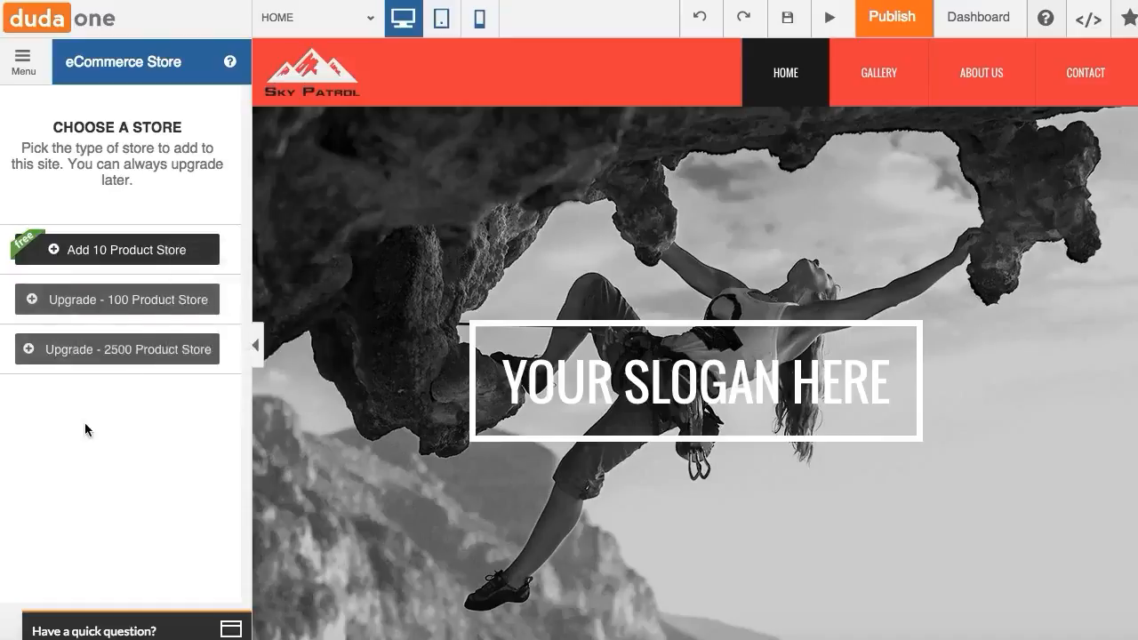
mouse_move(112, 361)
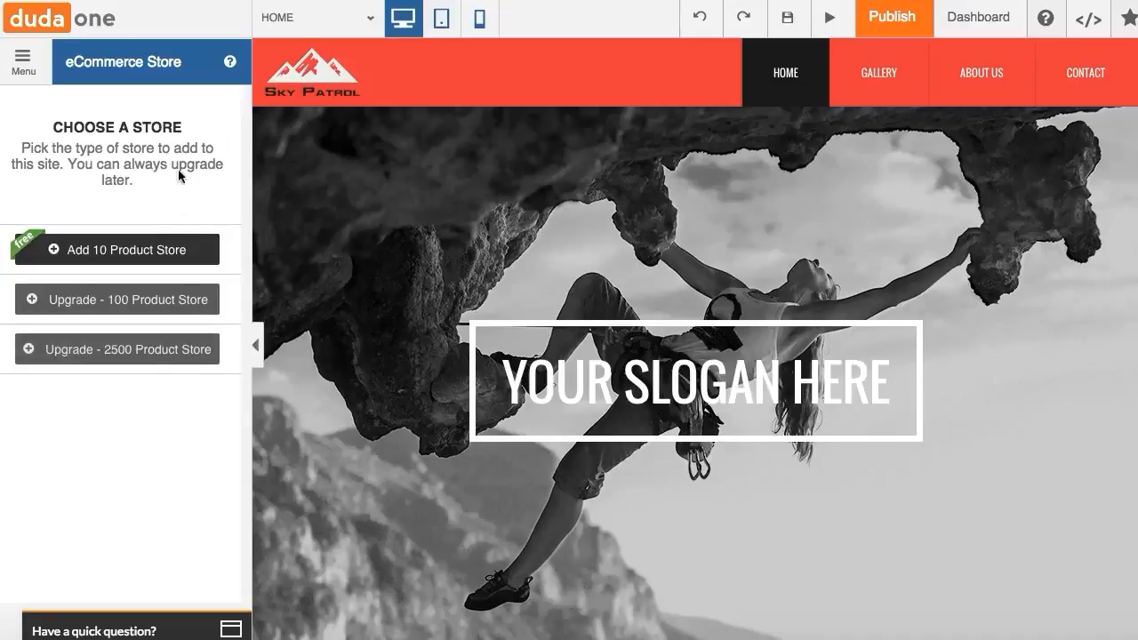
click(114, 257)
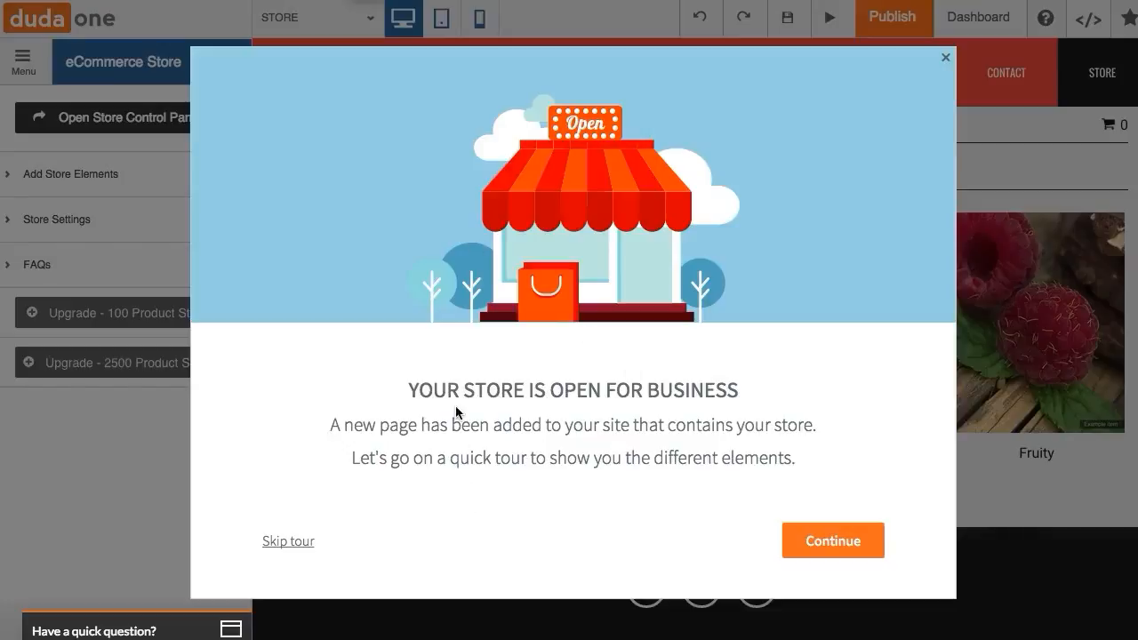
click(310, 549)
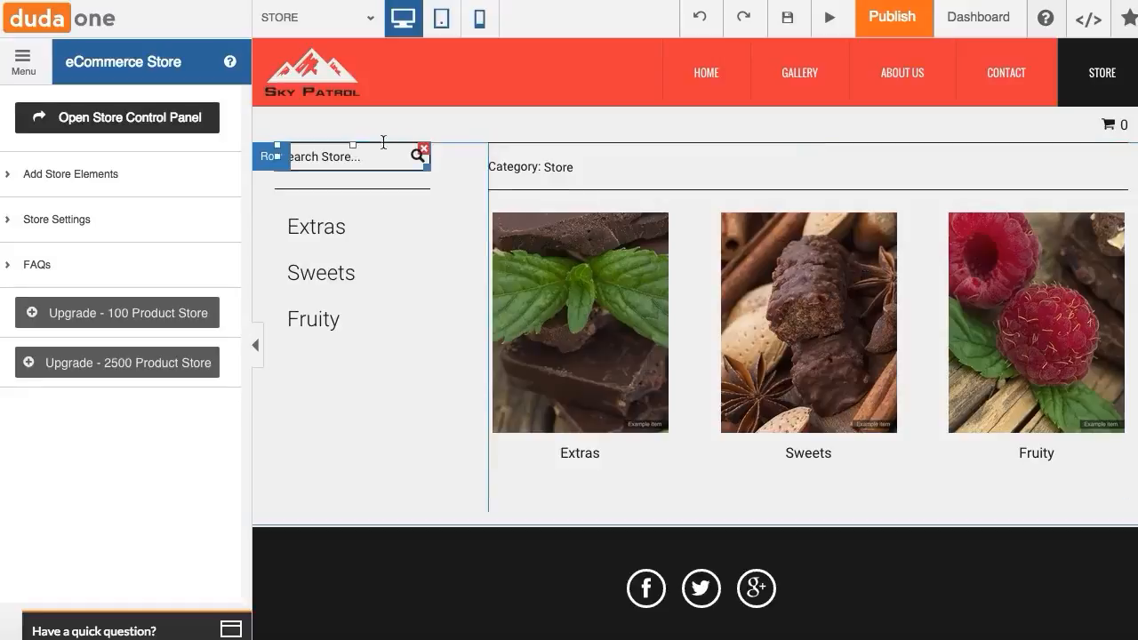
- Expand the store elements and try dragging a Shopping Cart element onto the top right of the store page
click(100, 187)
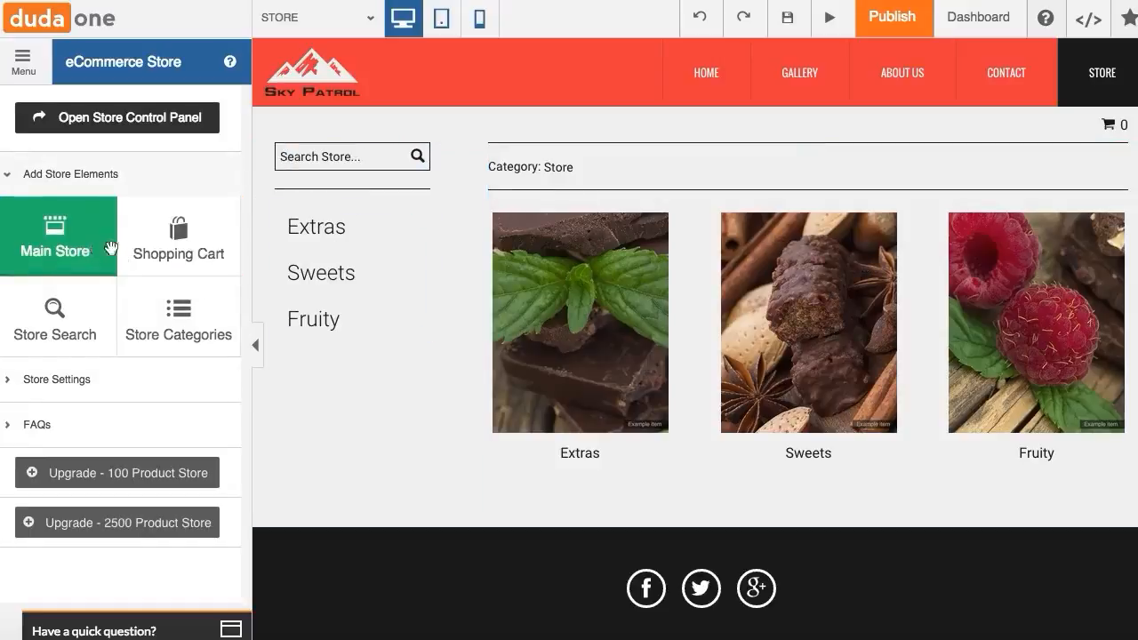
right_click(758, 168)
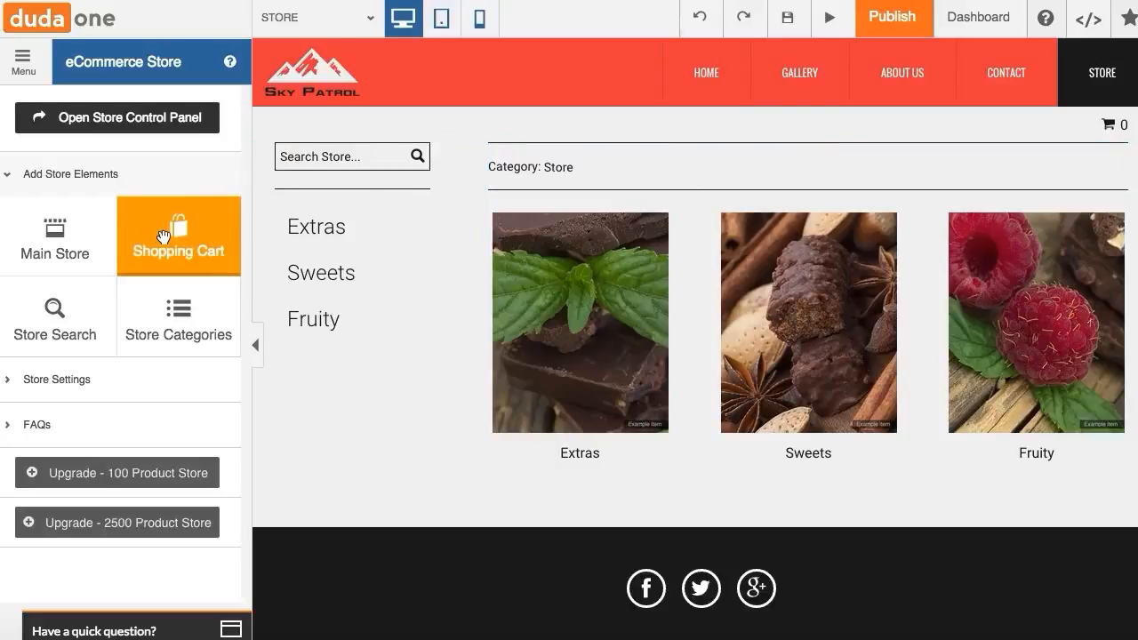
drag(162, 236, 1107, 129)
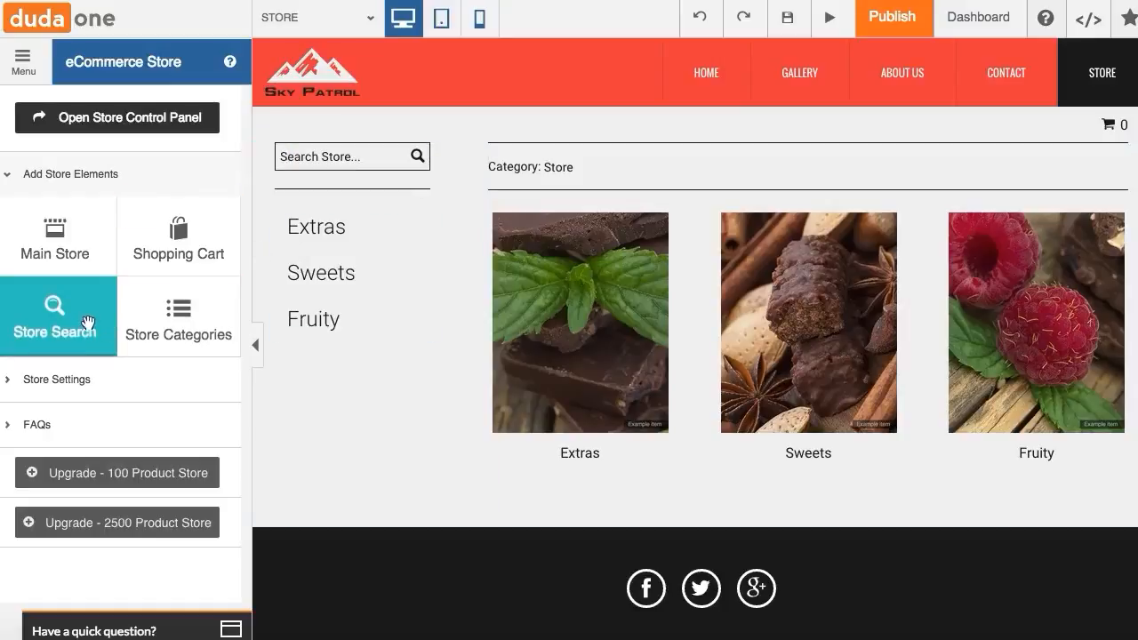
right_click(365, 157)
key(Escape)
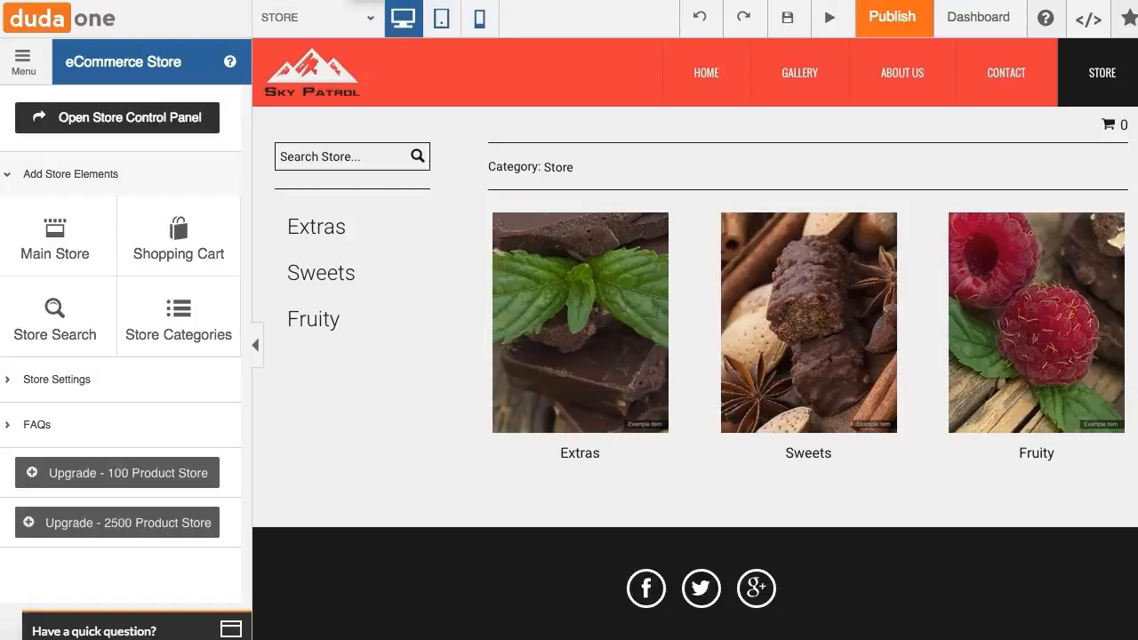
- Enable adding category links as sub-navigation in the store settings
click(54, 381)
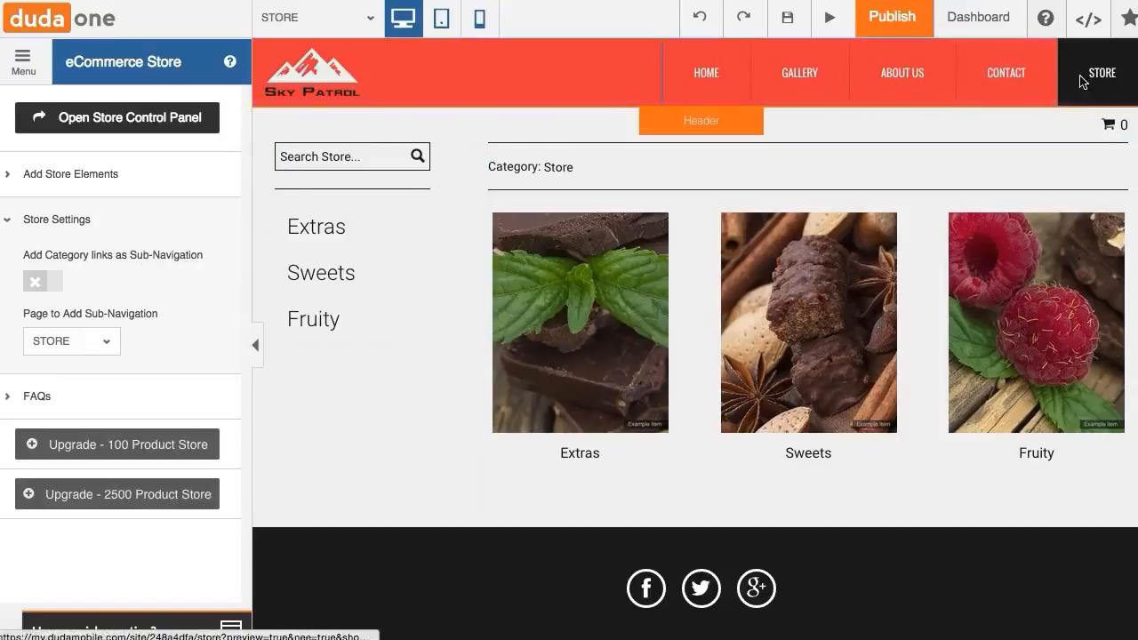
click(36, 282)
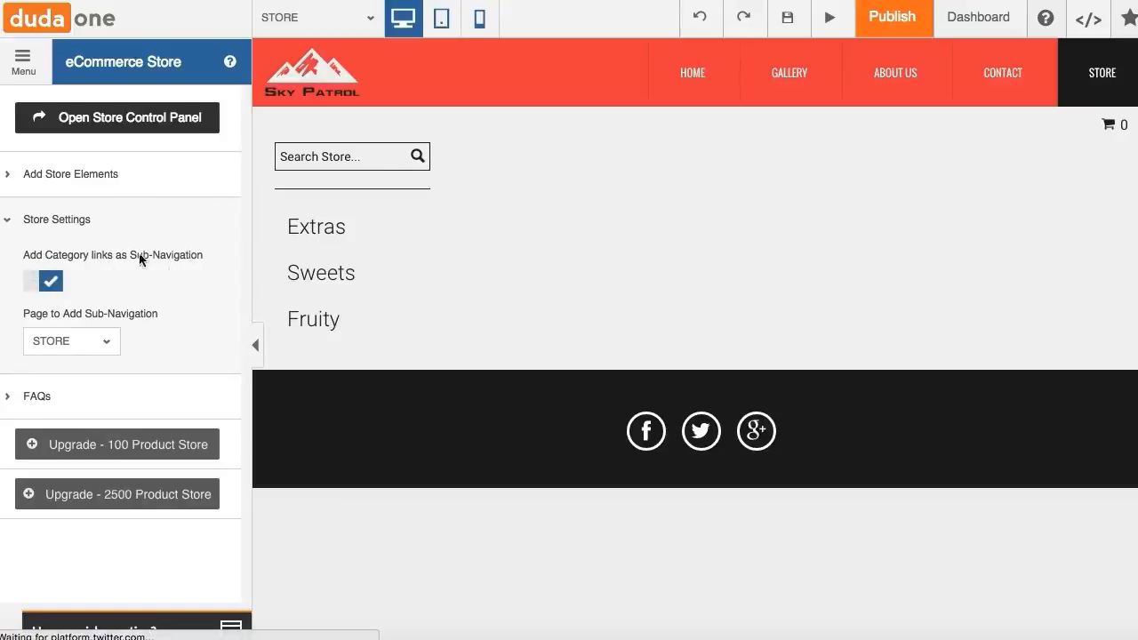
mouse_move(1059, 95)
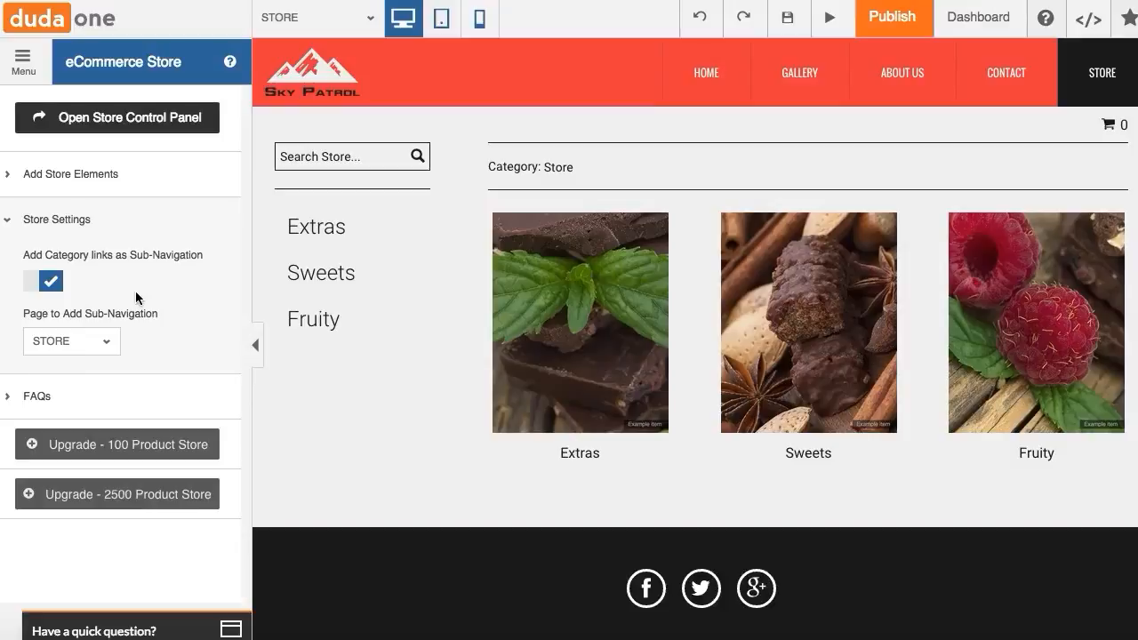
- Set STORE as the page to add the sub-navigation to
click(104, 343)
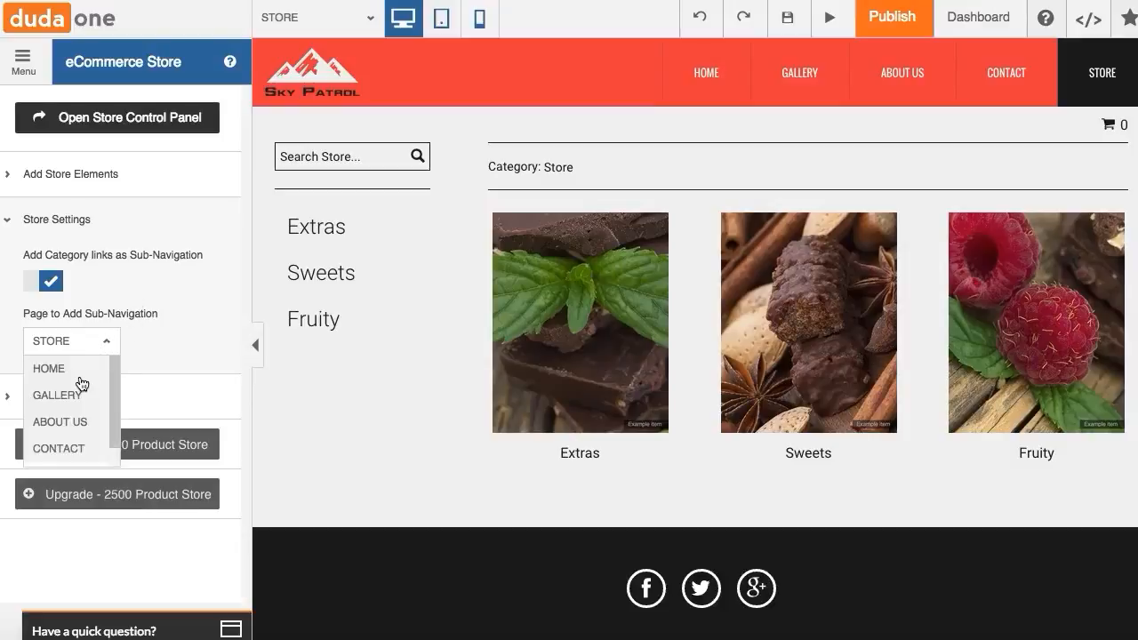
scroll(80, 382, down, 1)
scroll(81, 383, up, 1)
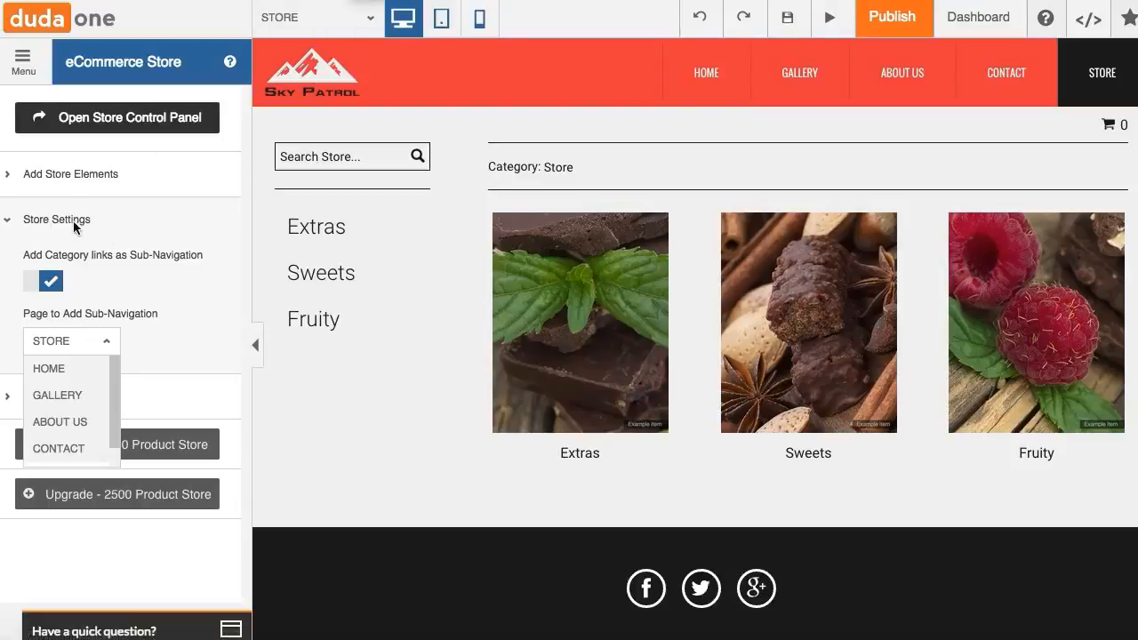
click(62, 340)
- Expand the FAQs, open the eCommerce Store Control Panel and scroll through its welcome dashboard
click(11, 399)
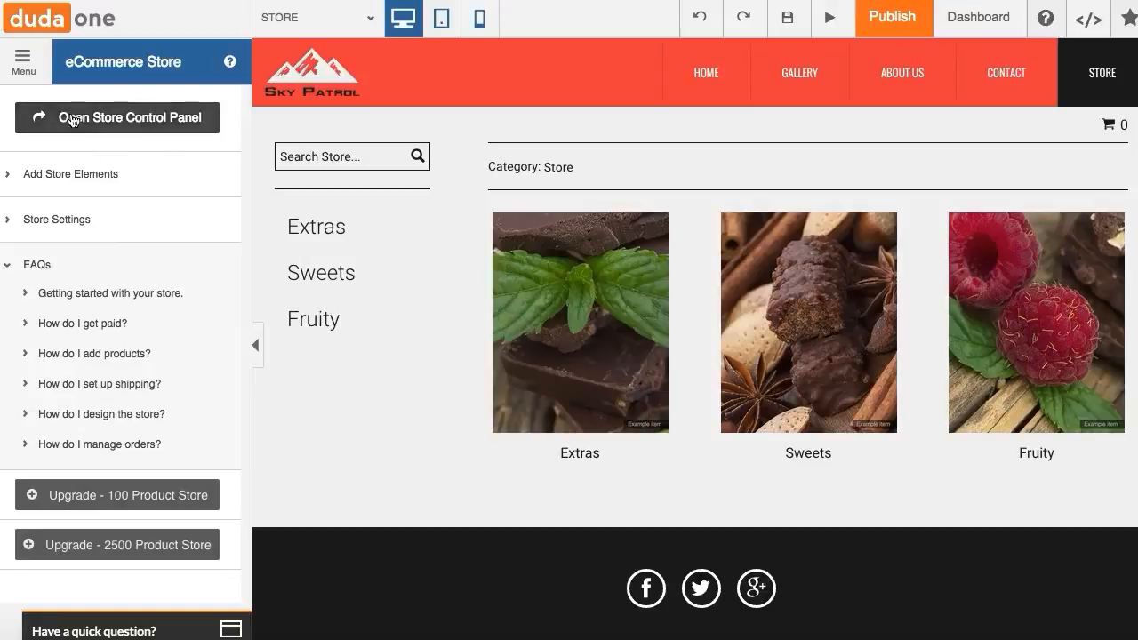
click(177, 124)
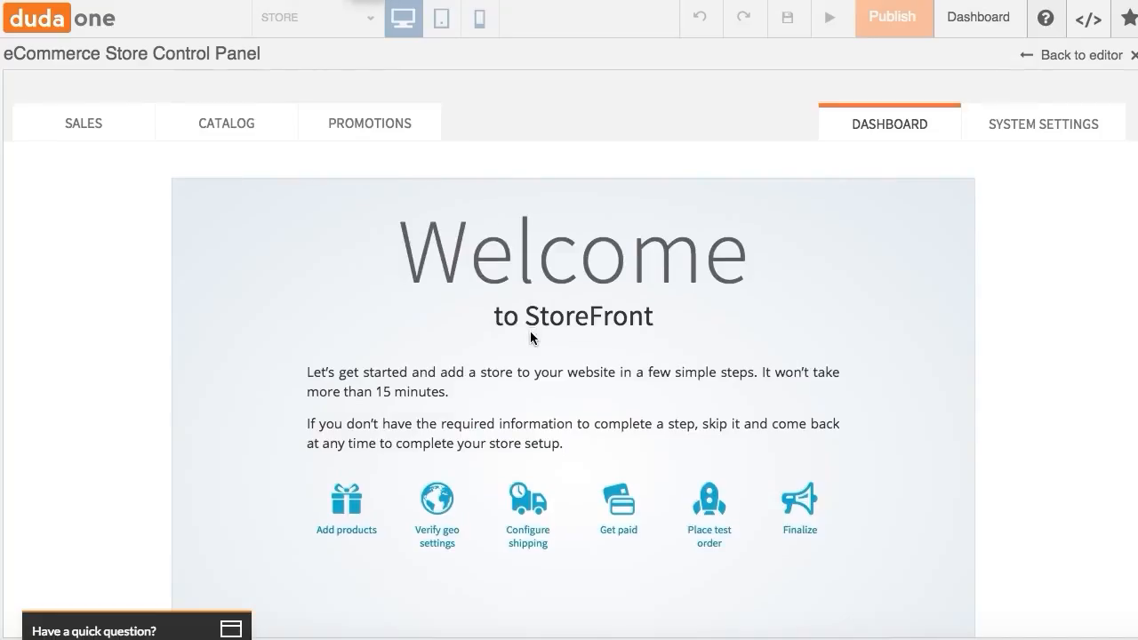
scroll(529, 332, down, 2)
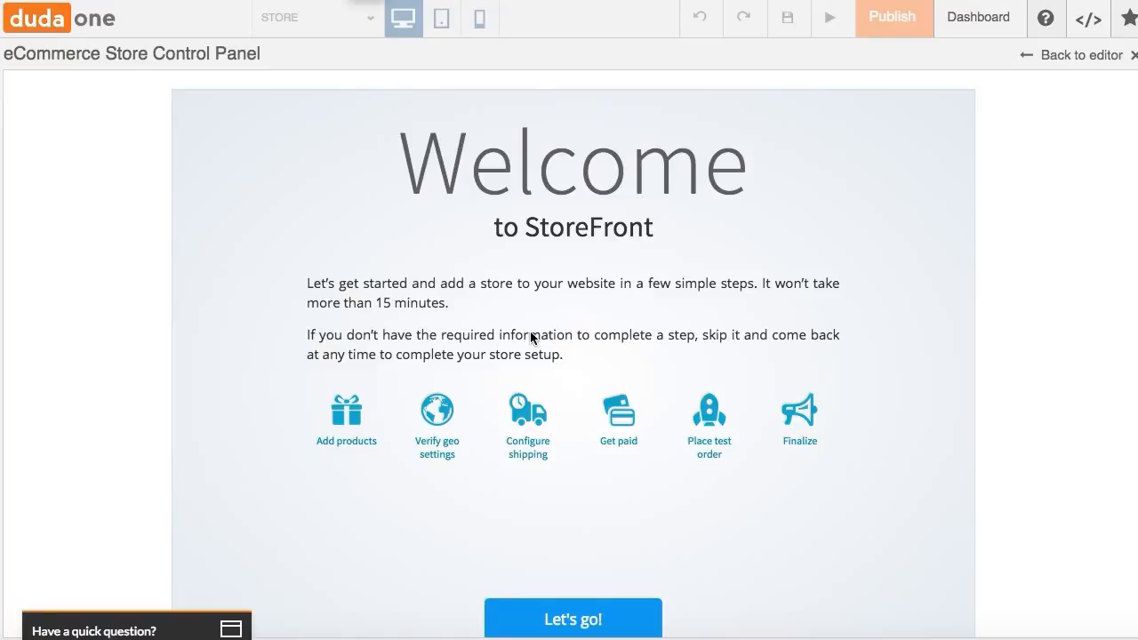
scroll(489, 422, down, 3)
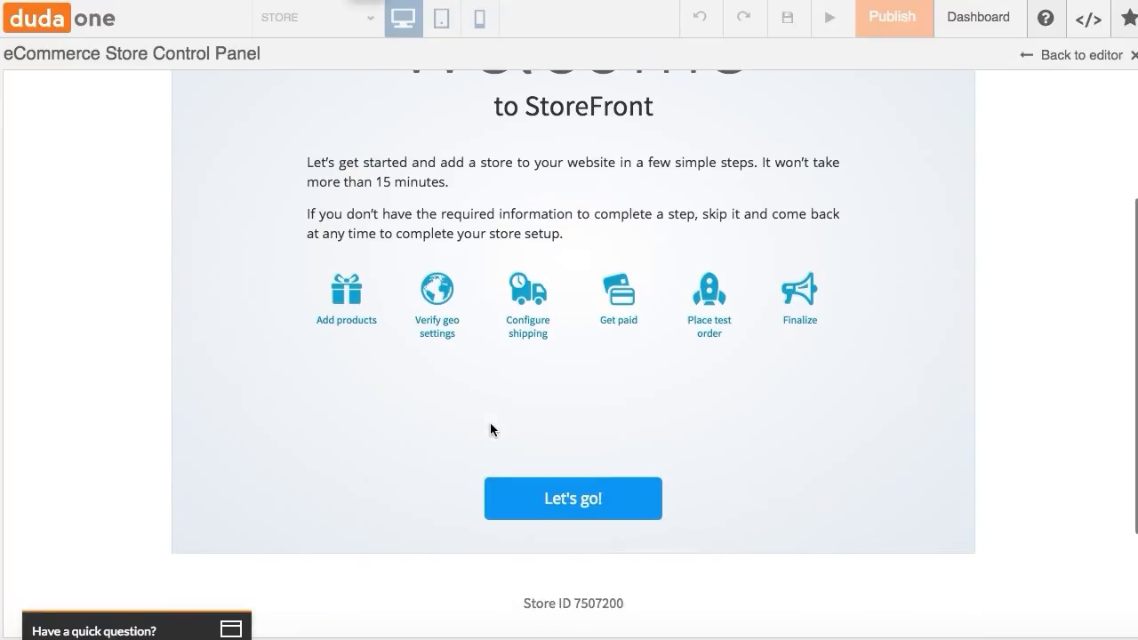
scroll(490, 422, down, 2)
scroll(490, 422, up, 7)
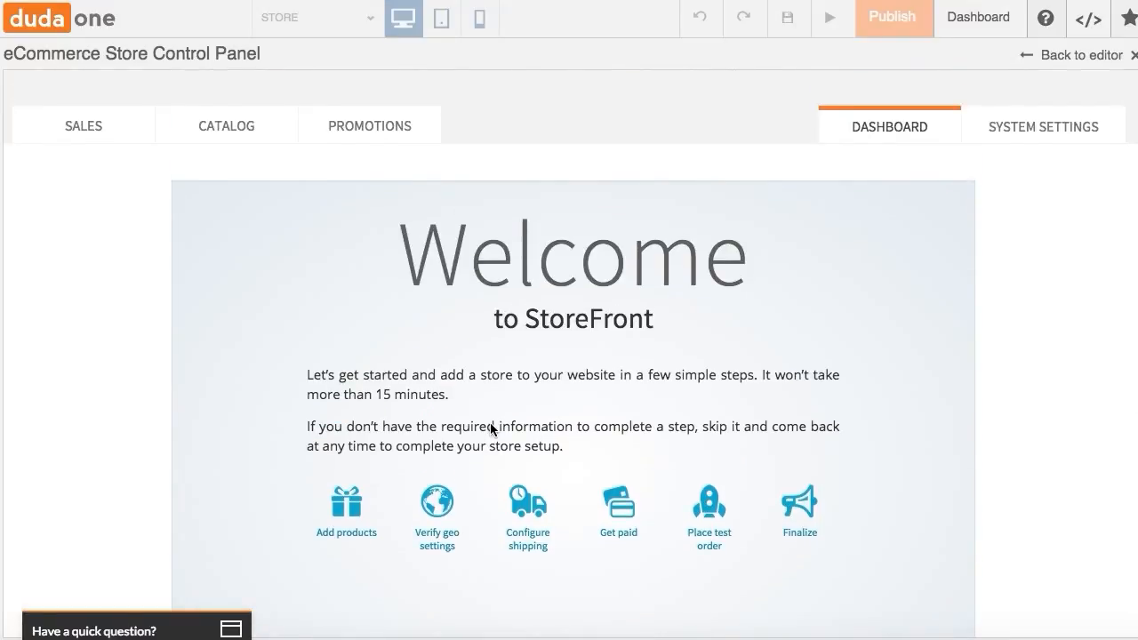
scroll(489, 427, down, 4)
scroll(490, 427, up, 4)
scroll(490, 427, down, 5)
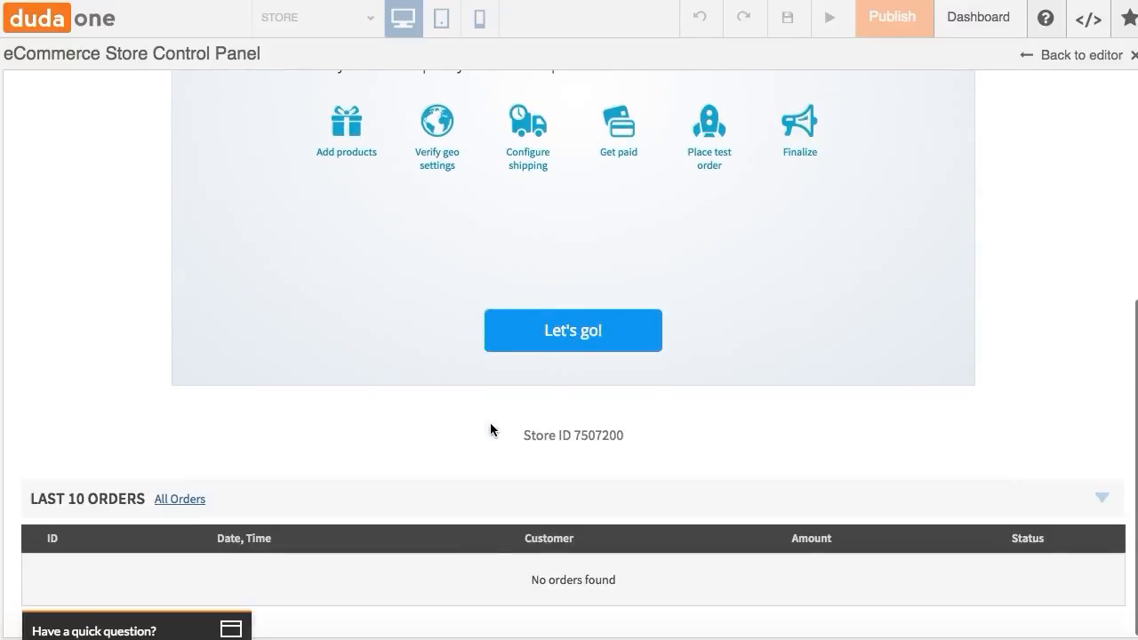
scroll(489, 425, up, 5)
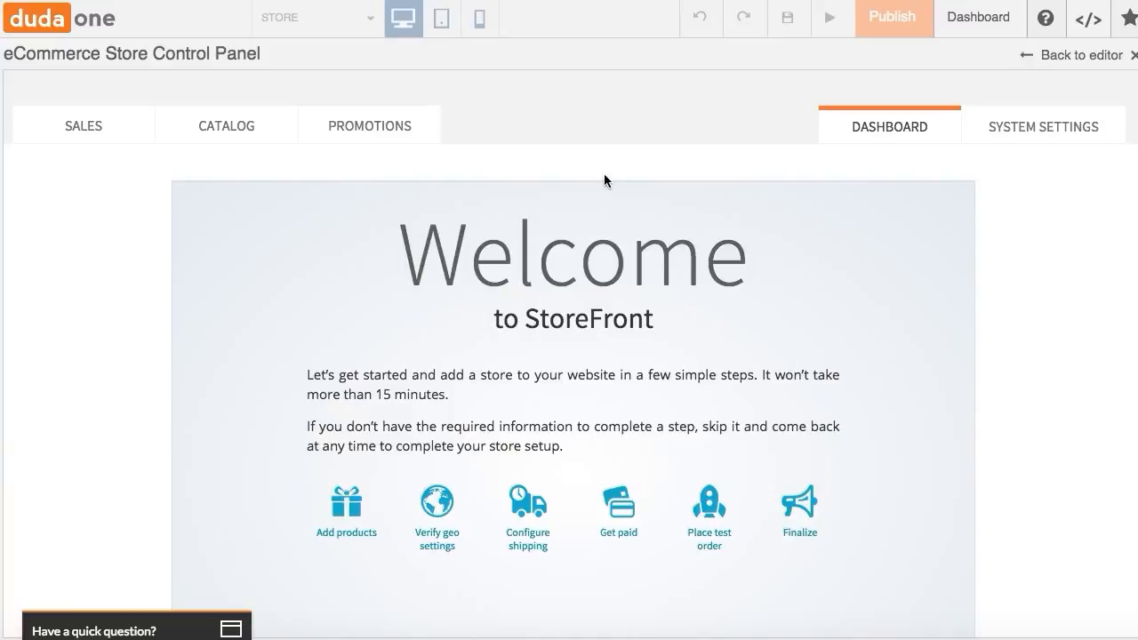
- Review the sales orders and the unfinished sales sections
click(82, 135)
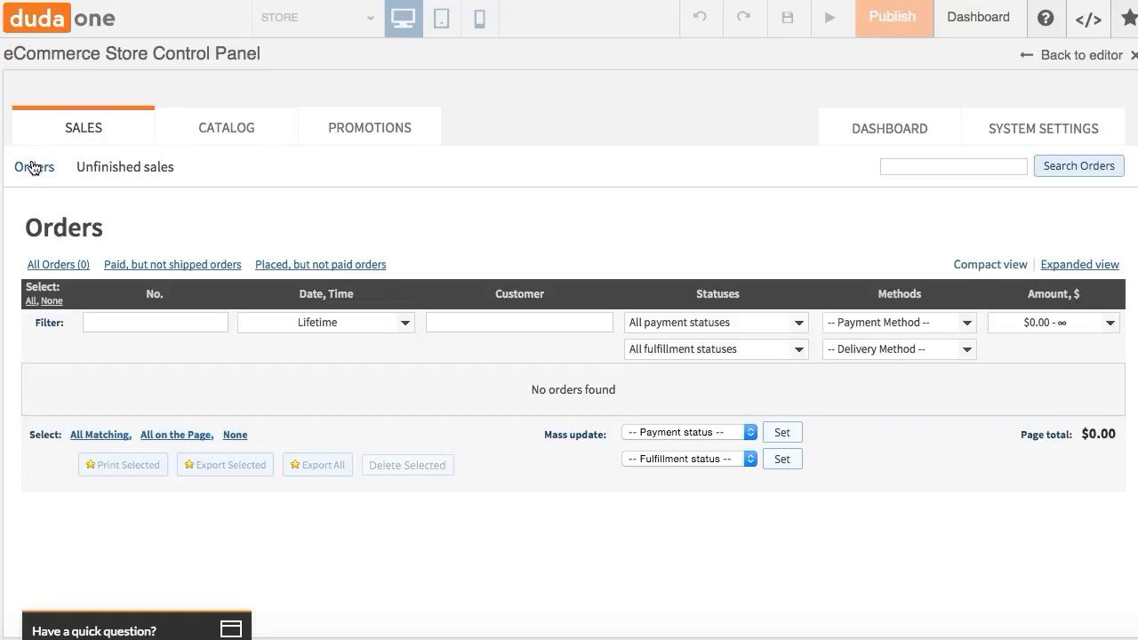
click(115, 171)
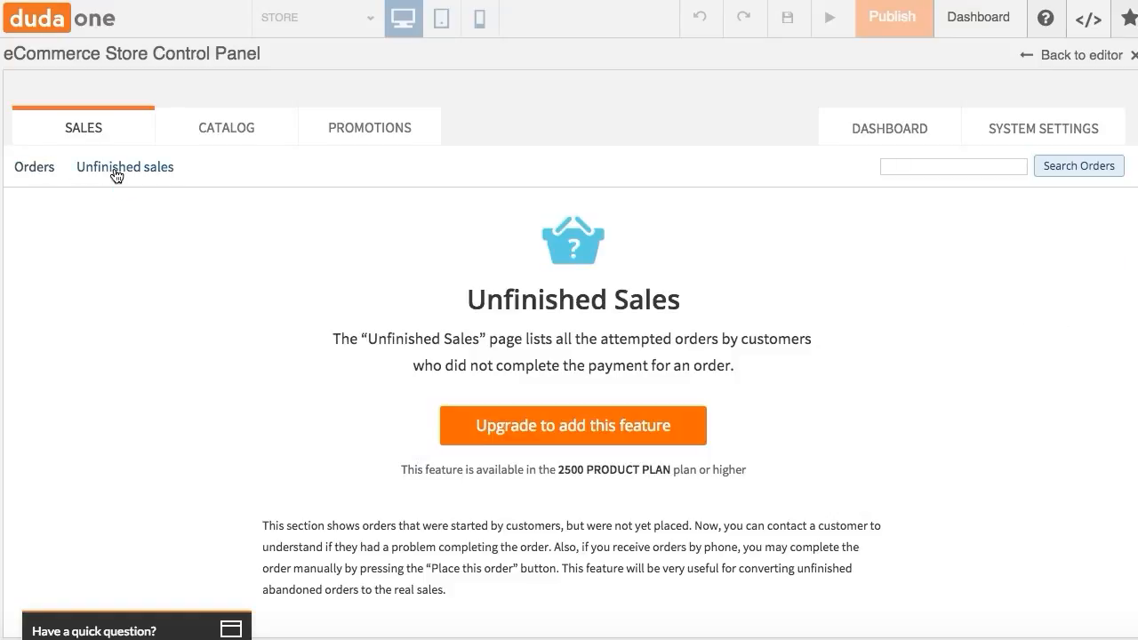
- Open the catalog and scroll through the list of products
click(204, 129)
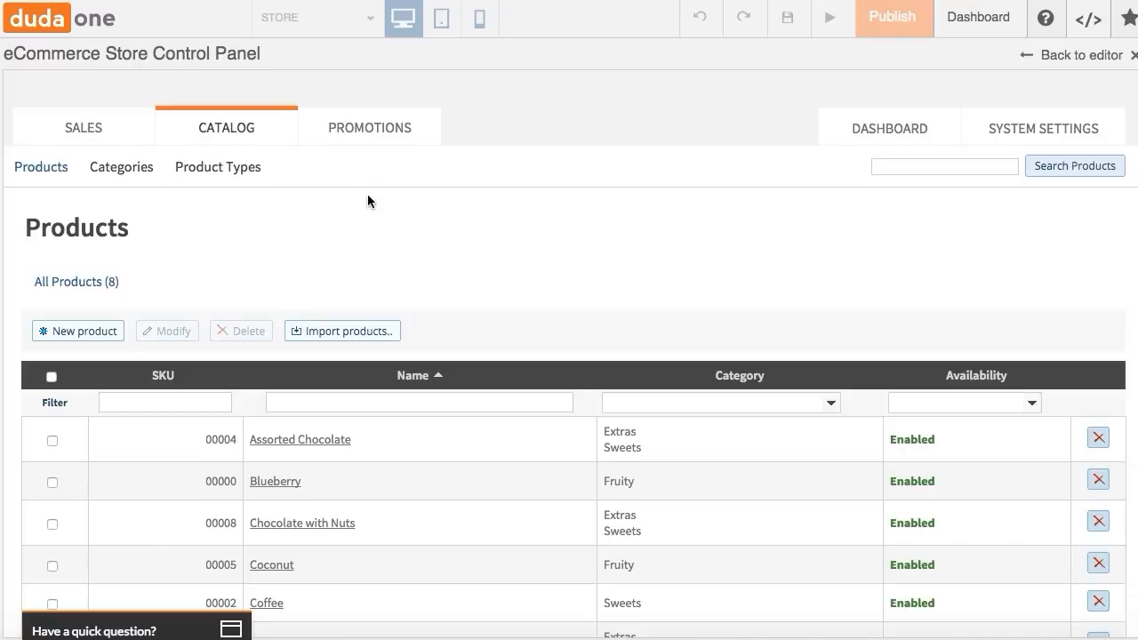
scroll(367, 198, down, 5)
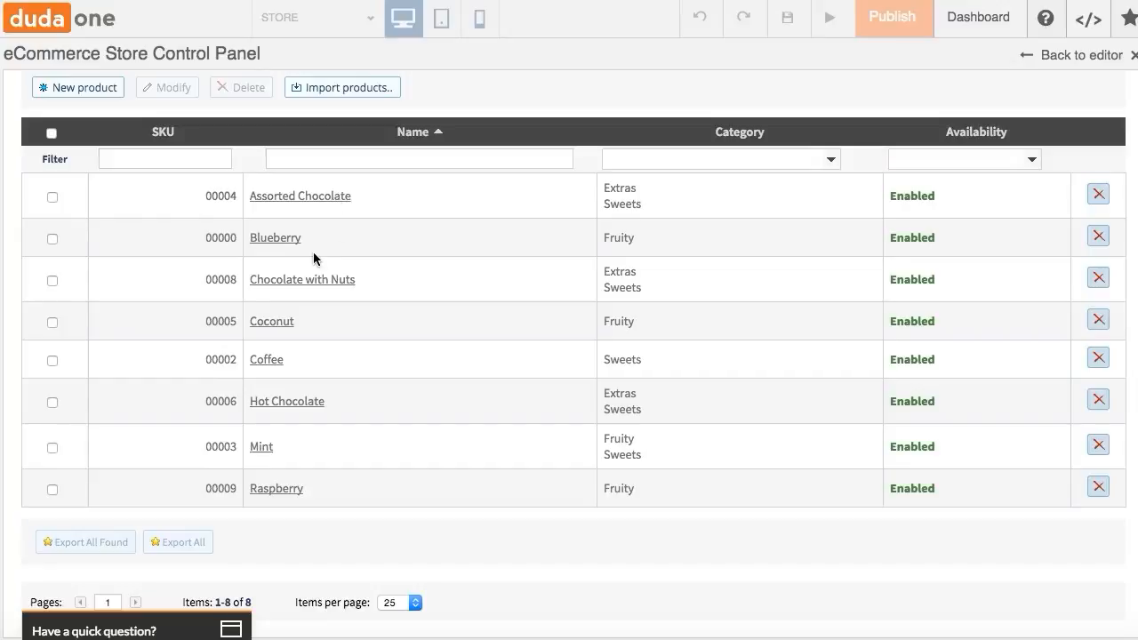
scroll(312, 254, up, 3)
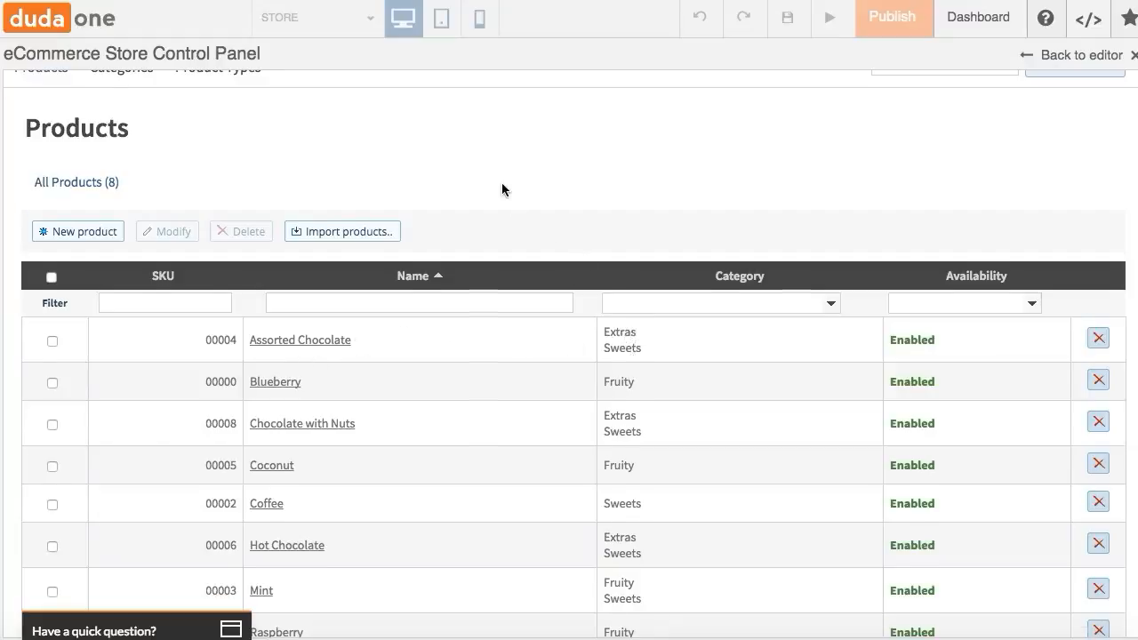
scroll(501, 190, up, 1)
scroll(502, 190, down, 3)
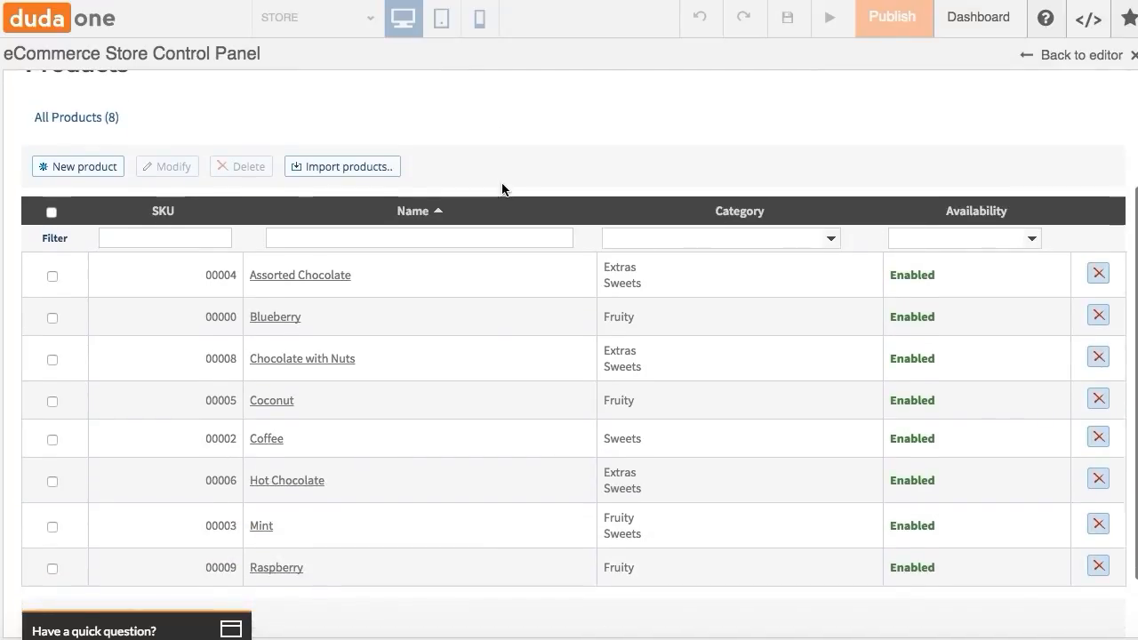
scroll(501, 186, up, 5)
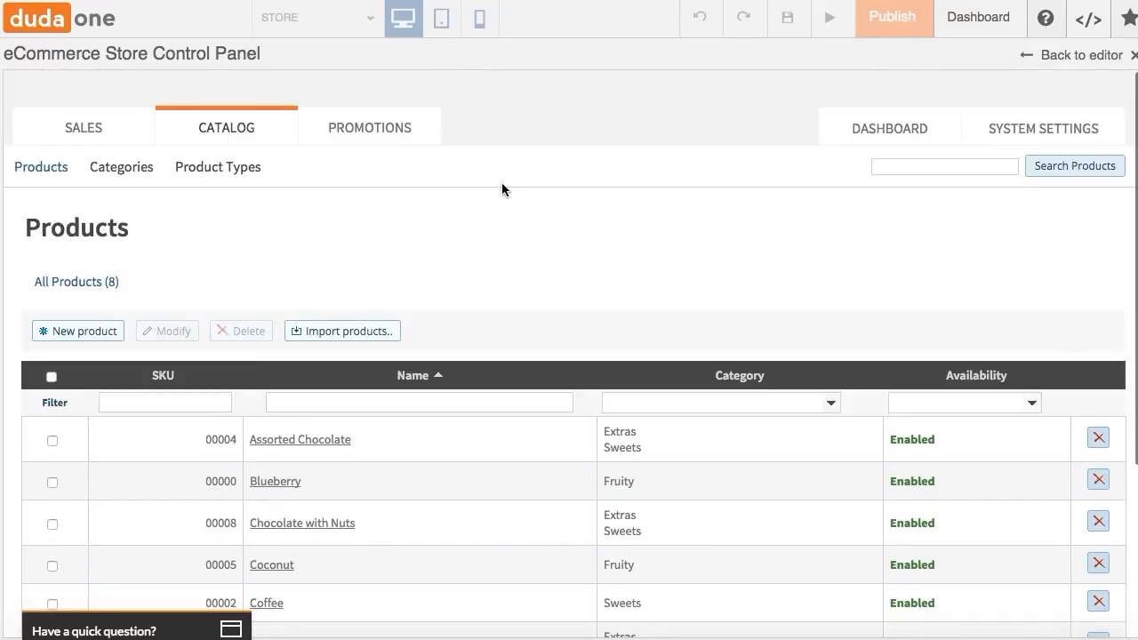
- View the catalog's categories page with its root categories and editing form
click(138, 168)
scroll(443, 224, down, 2)
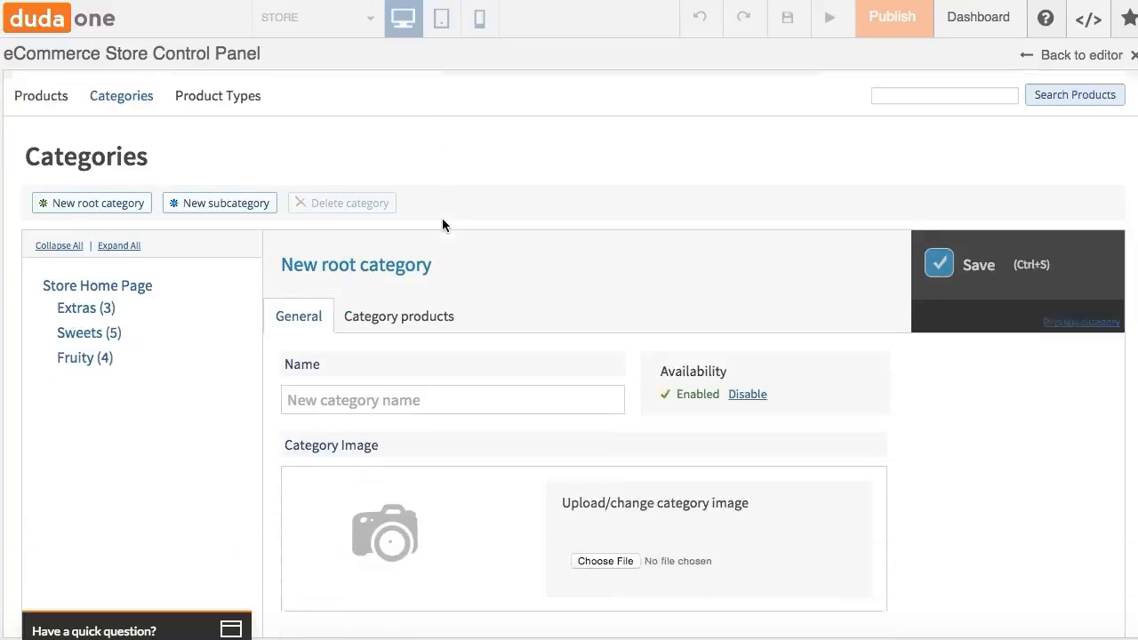
scroll(441, 224, down, 1)
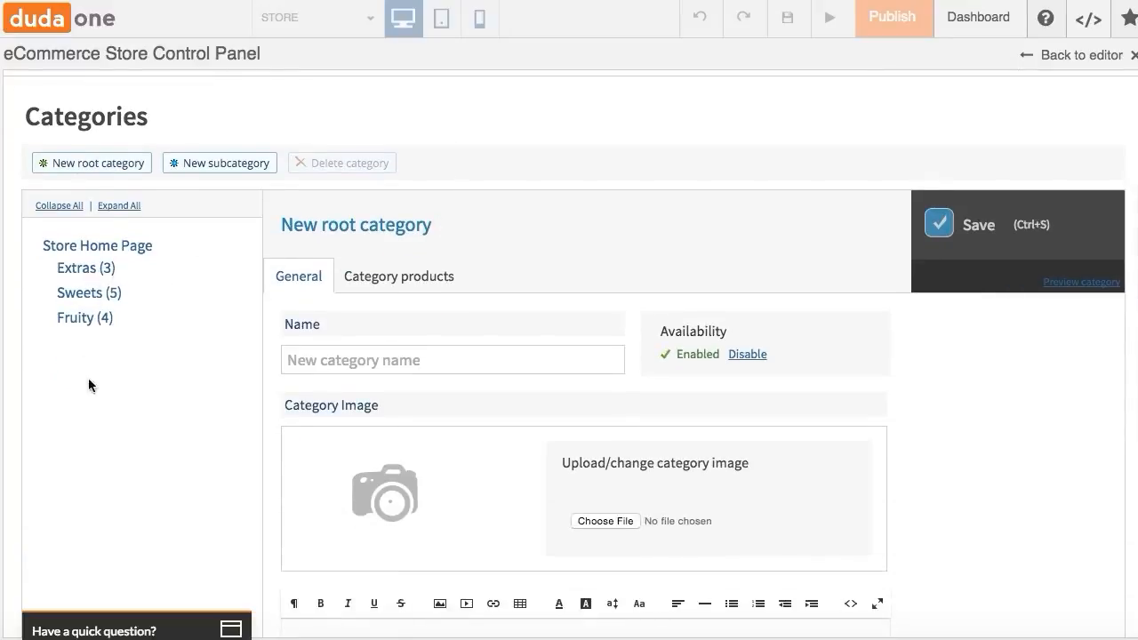
scroll(88, 380, up, 3)
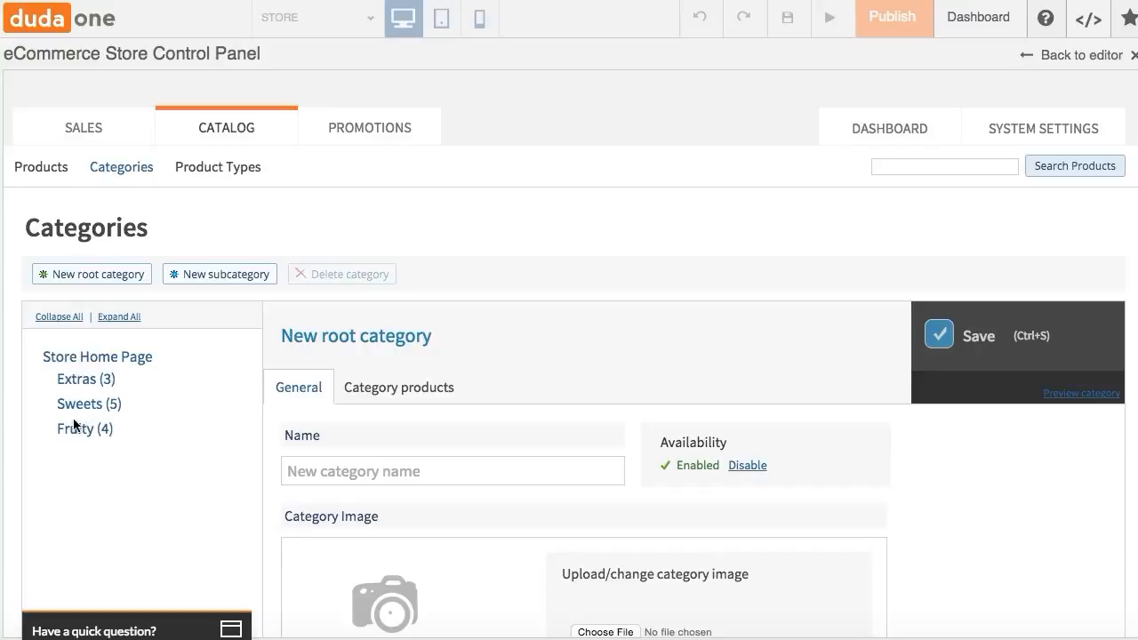
- Examine the product types and their attributes, then open the promotions' discount coupons page
click(232, 176)
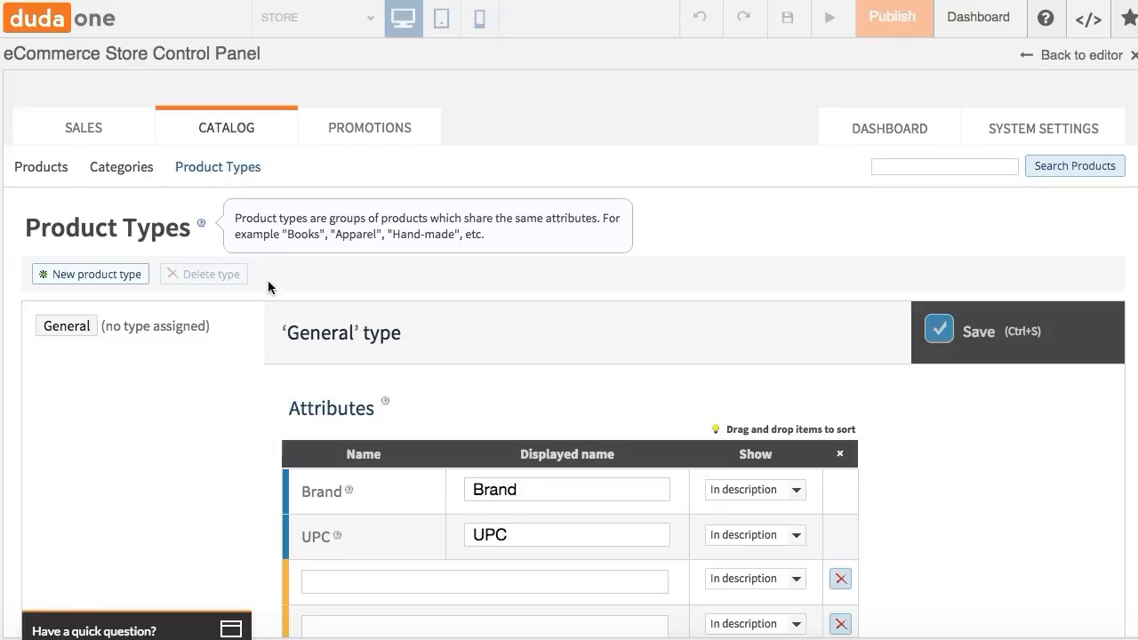
scroll(178, 355, down, 2)
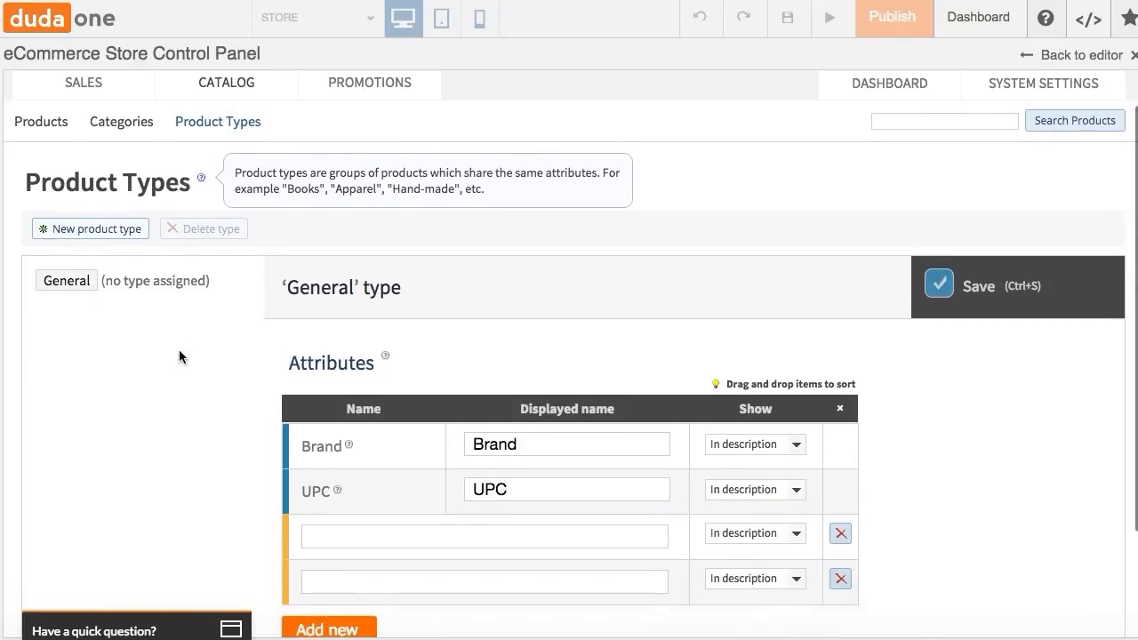
scroll(179, 357, down, 1)
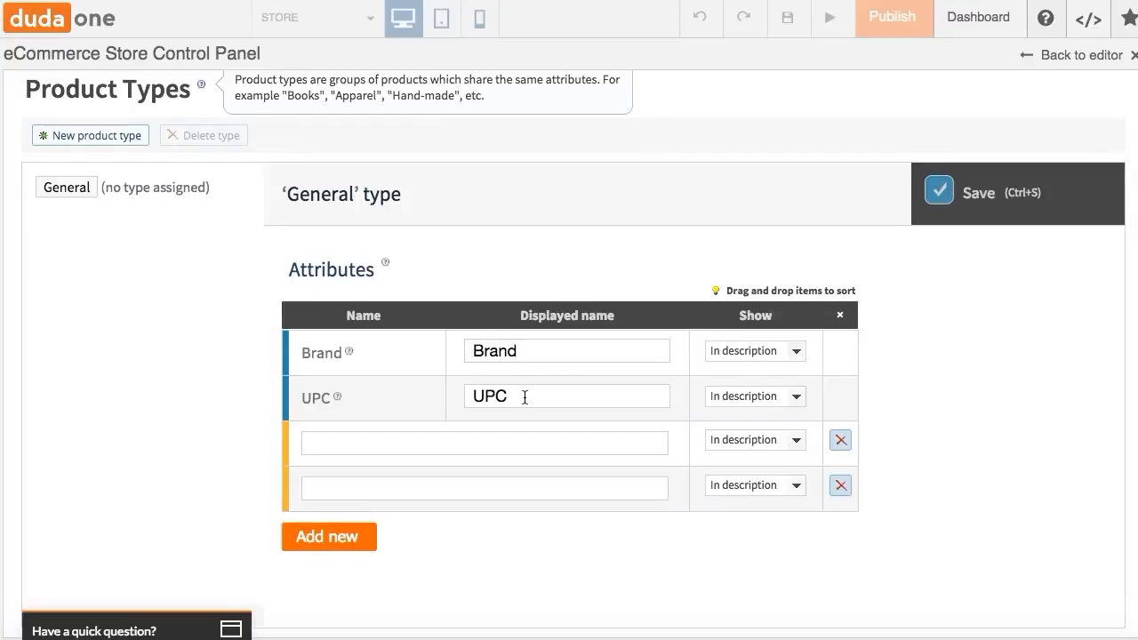
scroll(524, 397, up, 3)
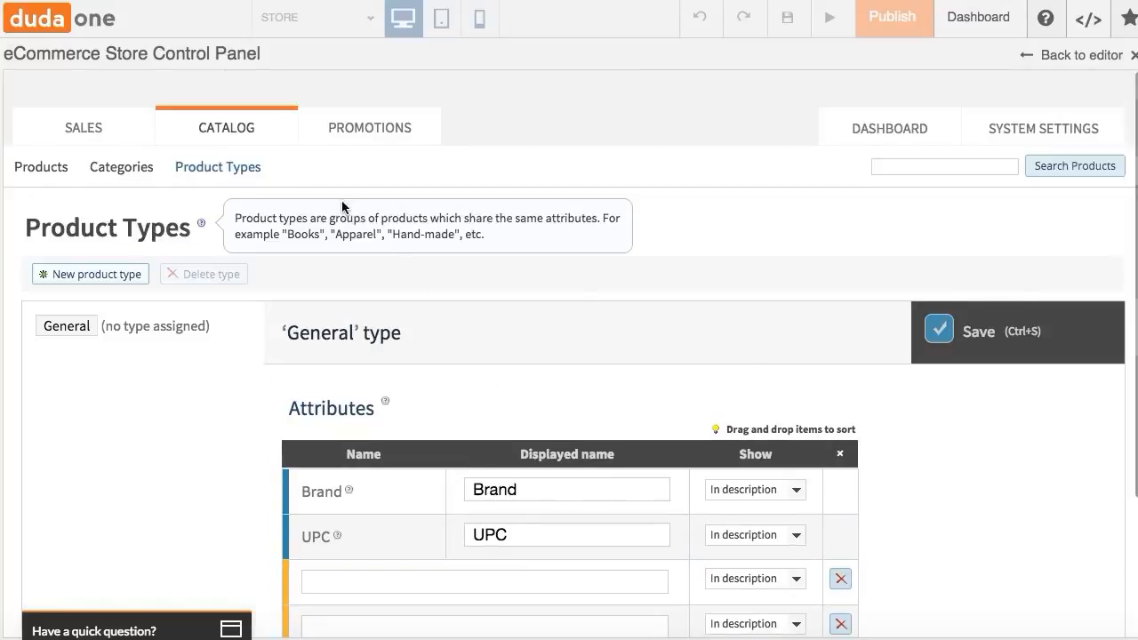
click(352, 133)
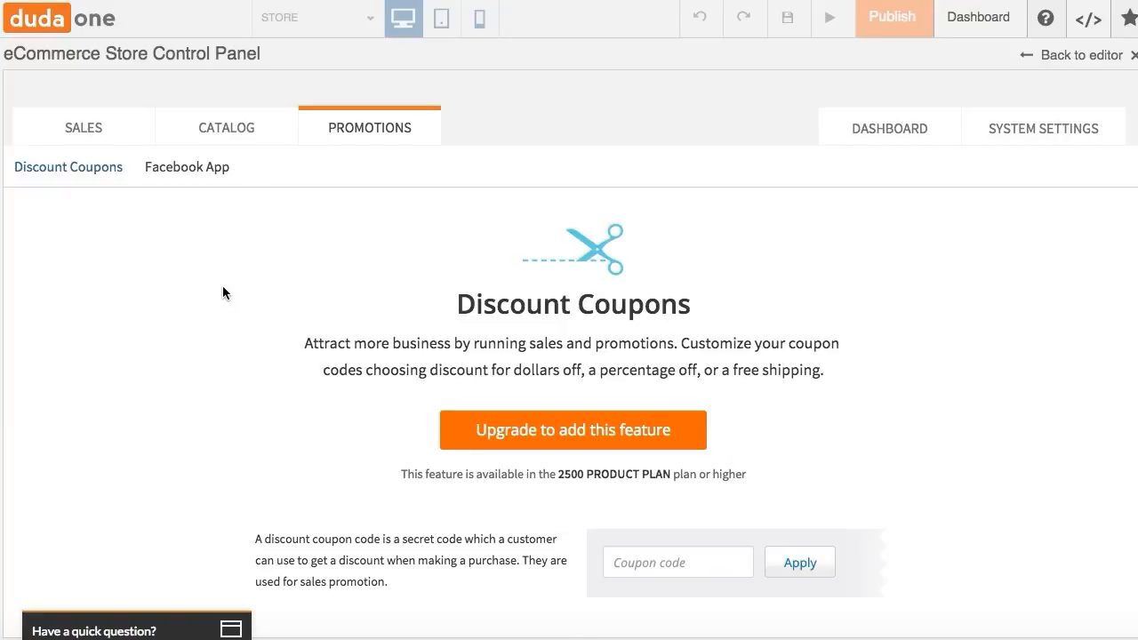
- Read through the discount coupons page, then open the Facebook App promotion page
scroll(223, 287, down, 4)
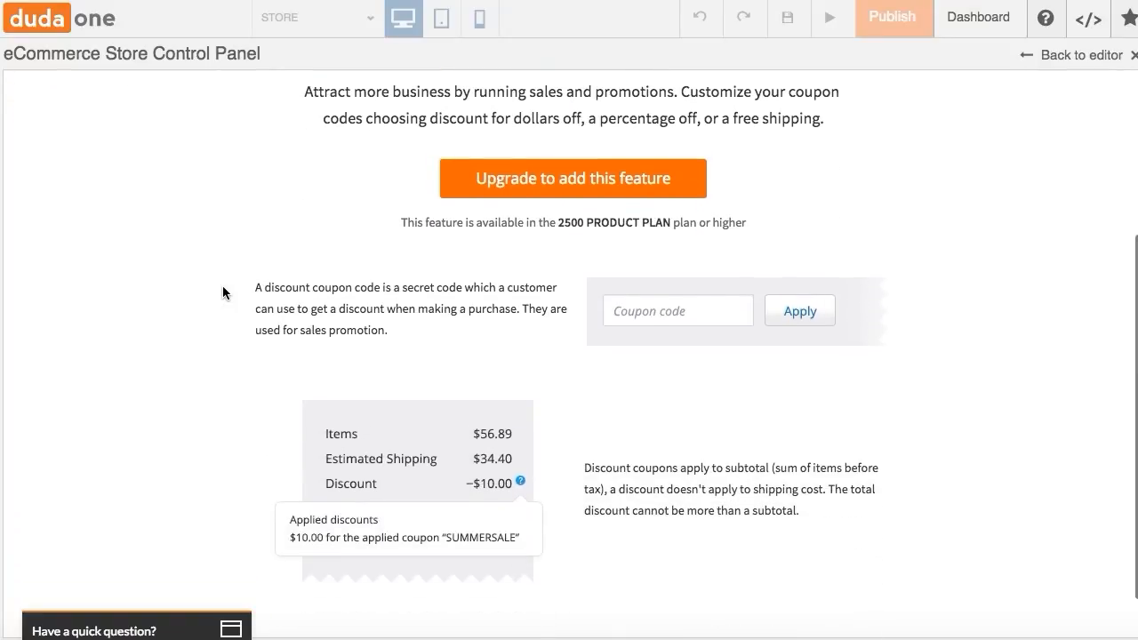
scroll(223, 286, down, 1)
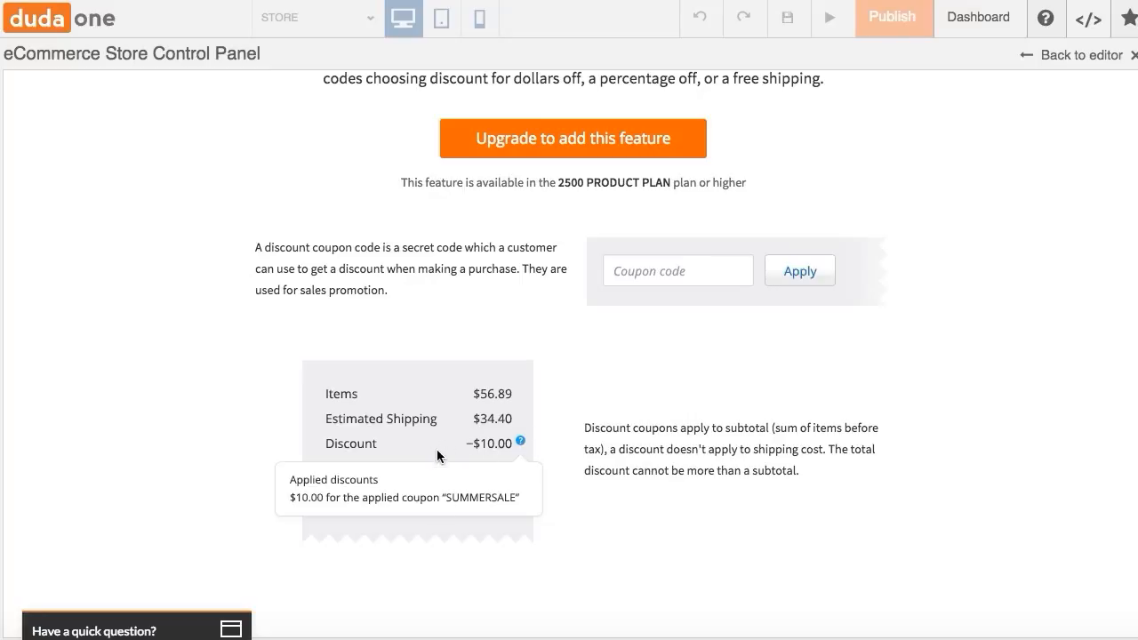
scroll(481, 485, up, 5)
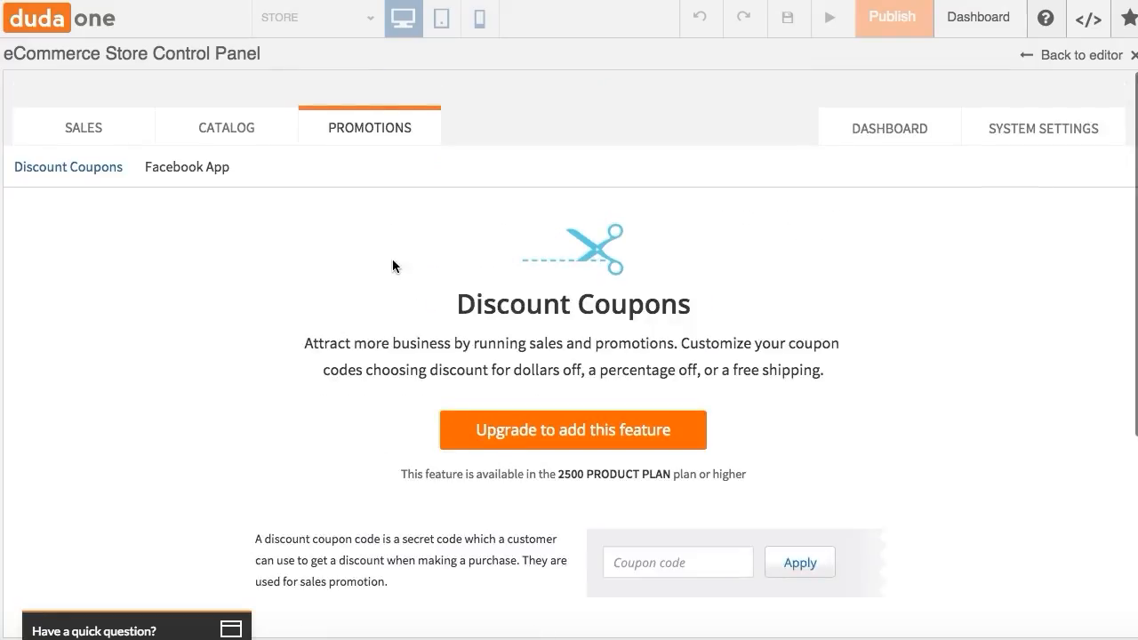
click(194, 169)
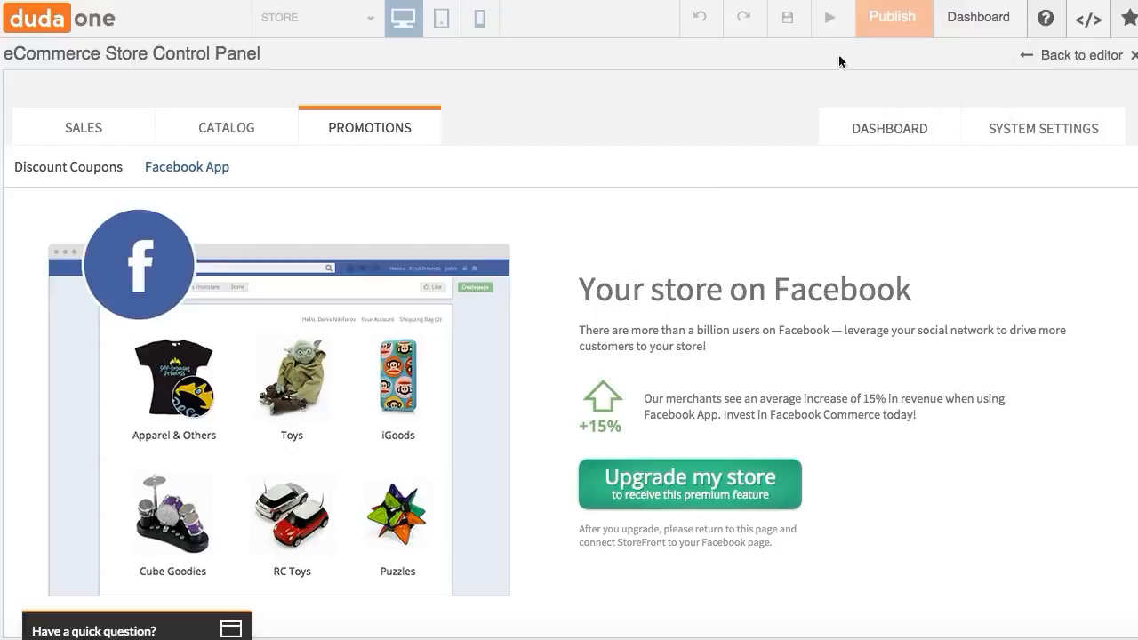
- Open the store dashboard and scroll through the StoreFront welcome setup steps
click(873, 134)
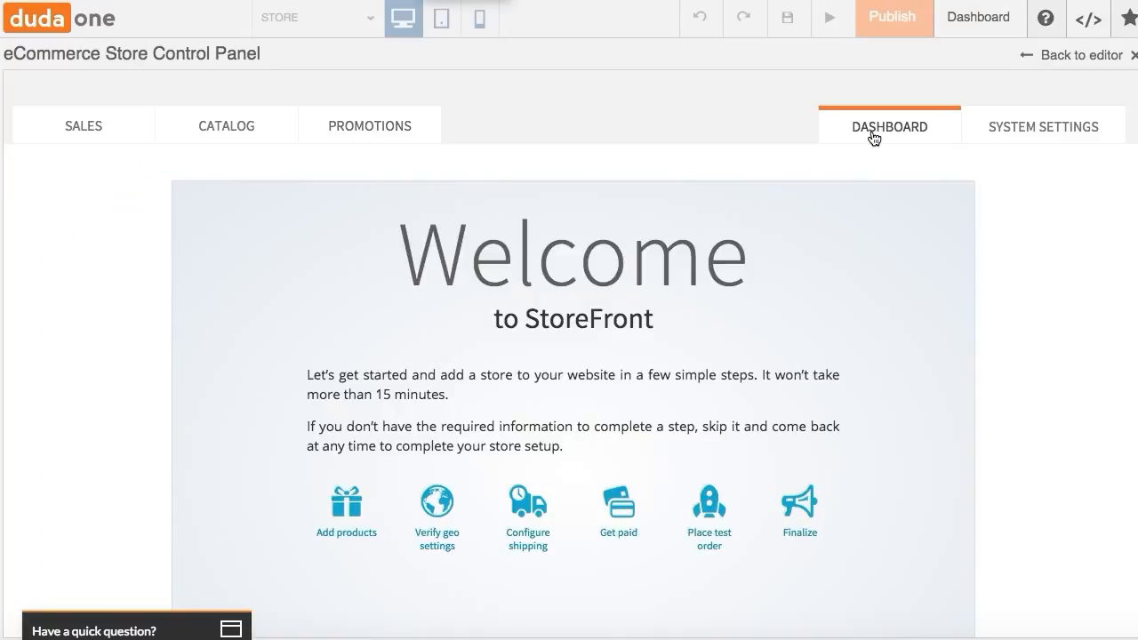
scroll(782, 169, down, 5)
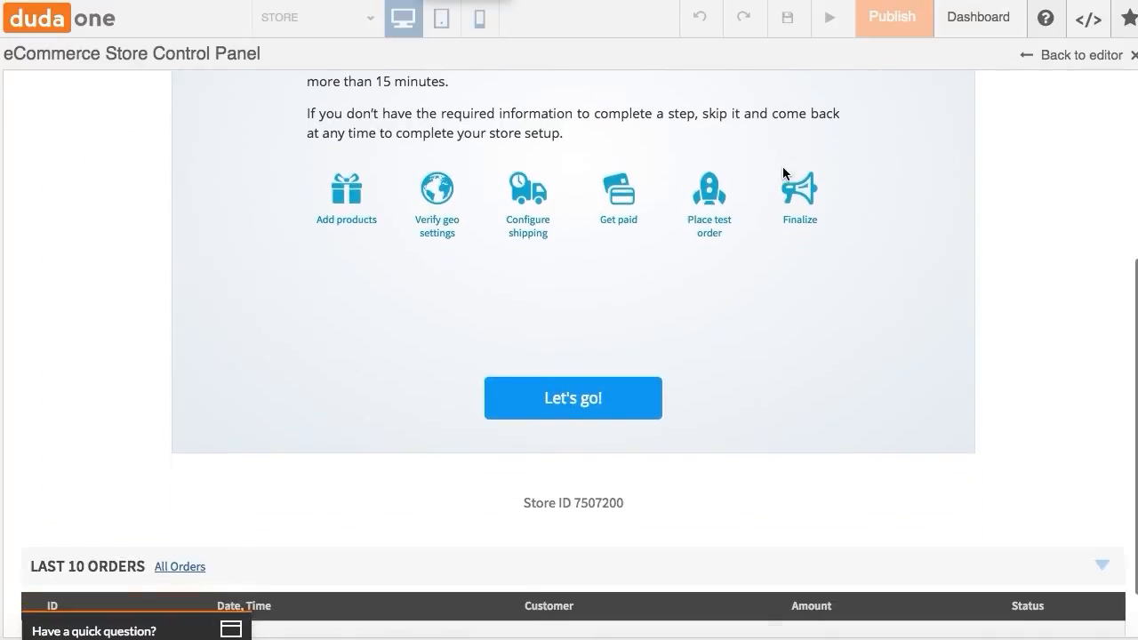
scroll(782, 169, up, 5)
scroll(783, 169, down, 2)
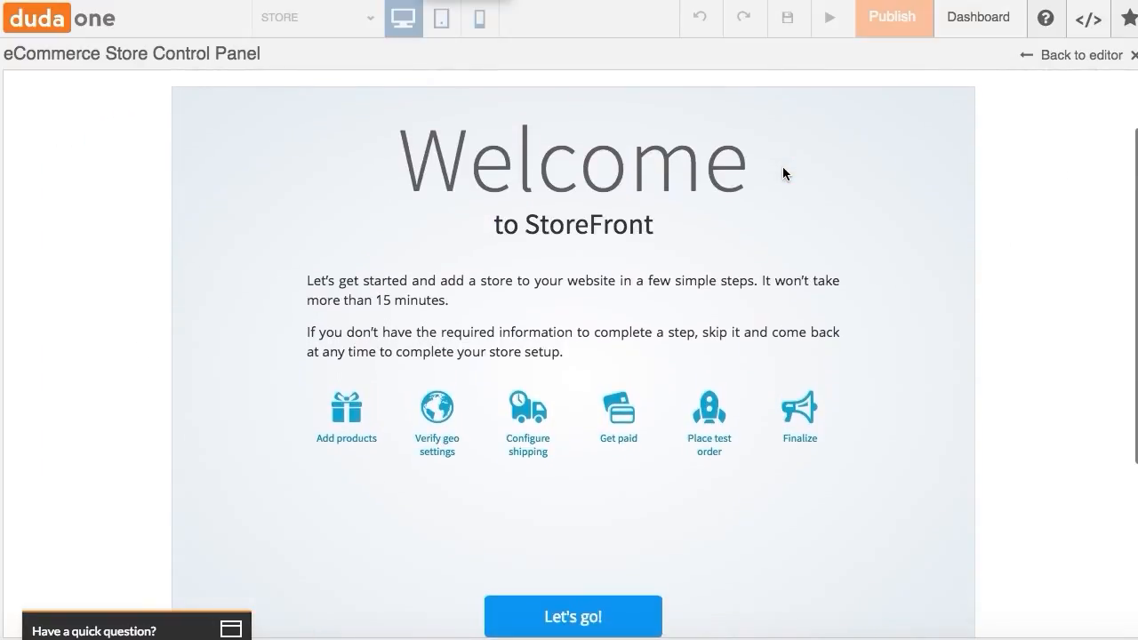
scroll(782, 167, down, 2)
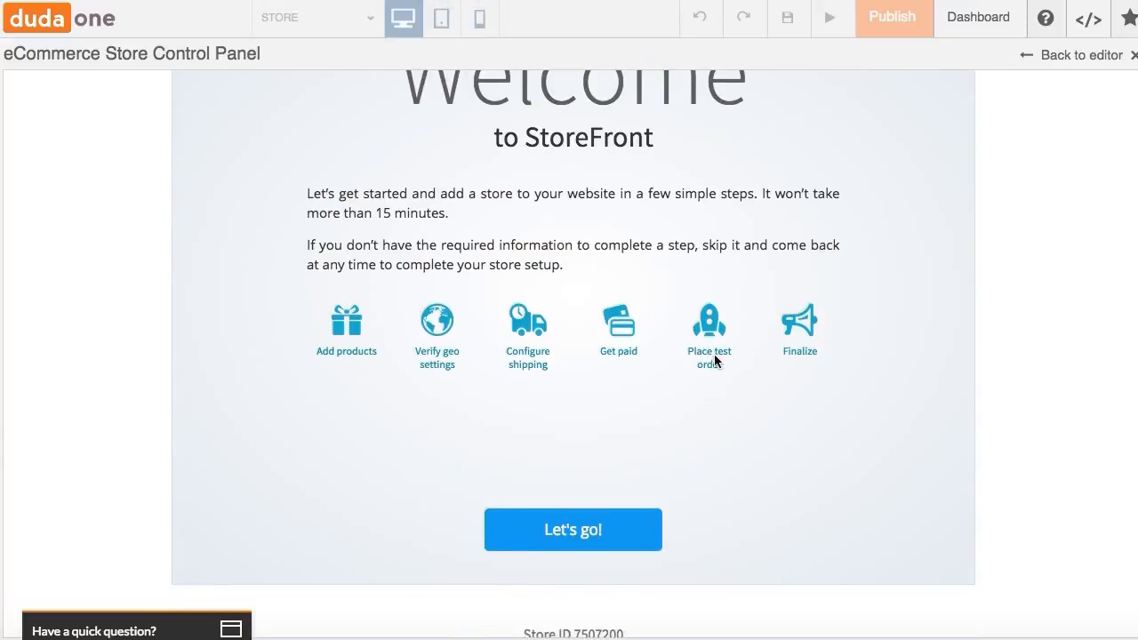
scroll(868, 281, up, 4)
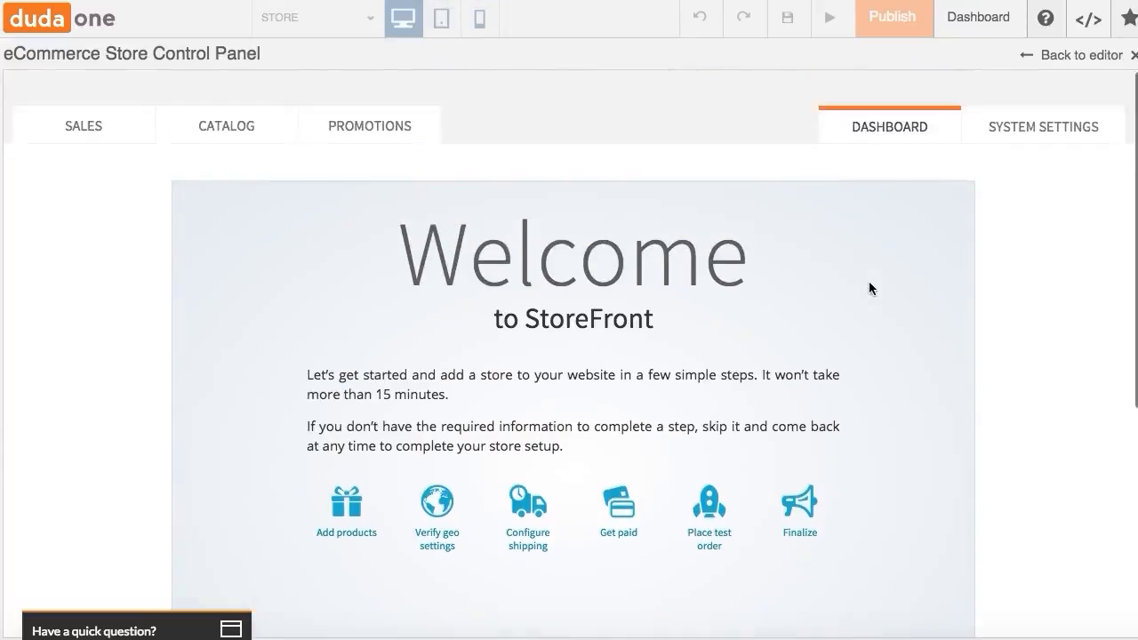
- Open the system settings and review the general store profile and company details fields
click(1000, 144)
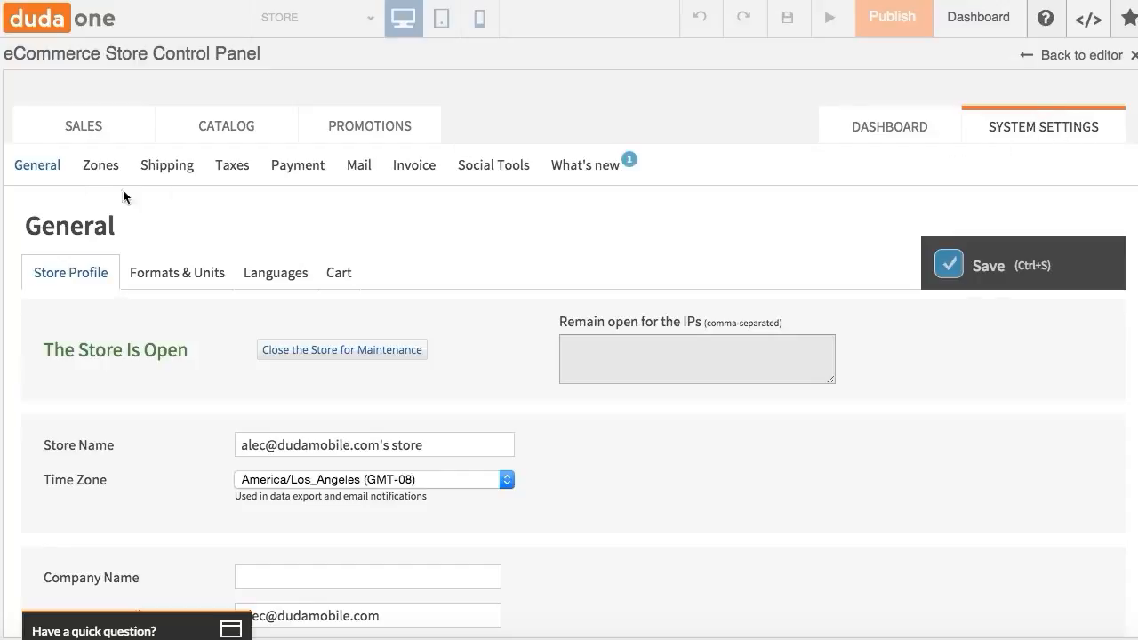
scroll(143, 202, down, 3)
scroll(144, 202, up, 3)
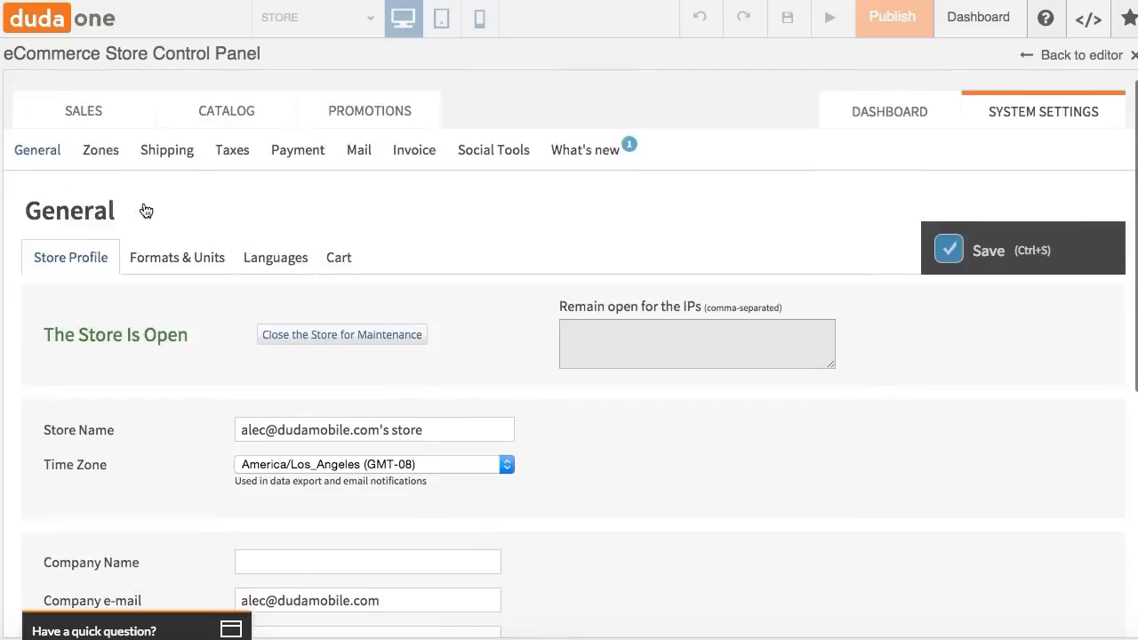
scroll(148, 304, down, 8)
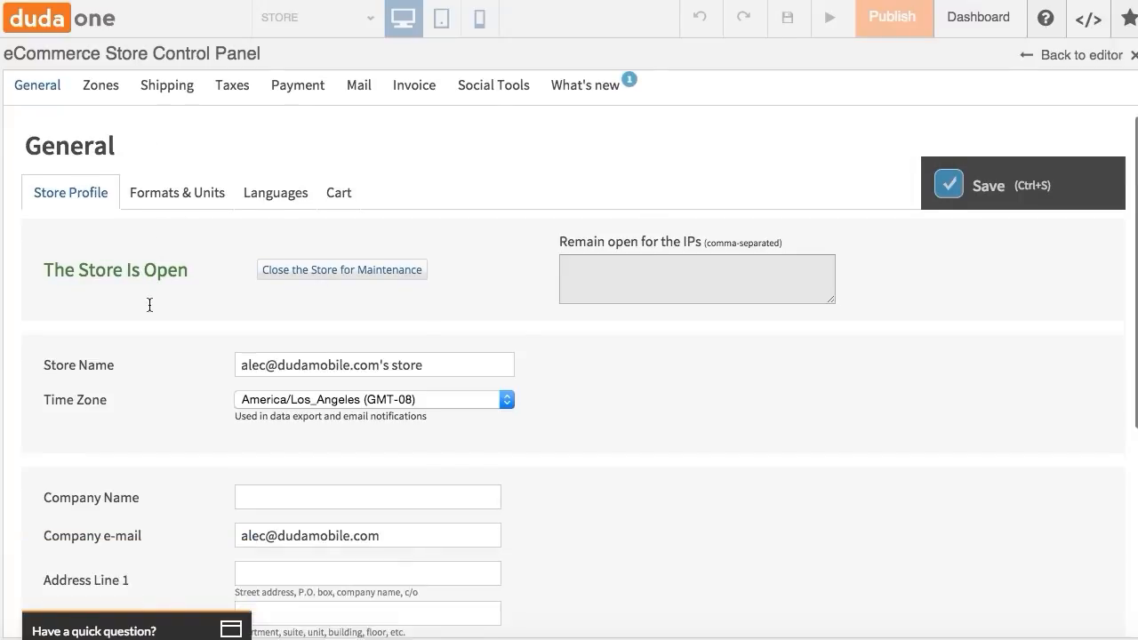
scroll(296, 312, down, 3)
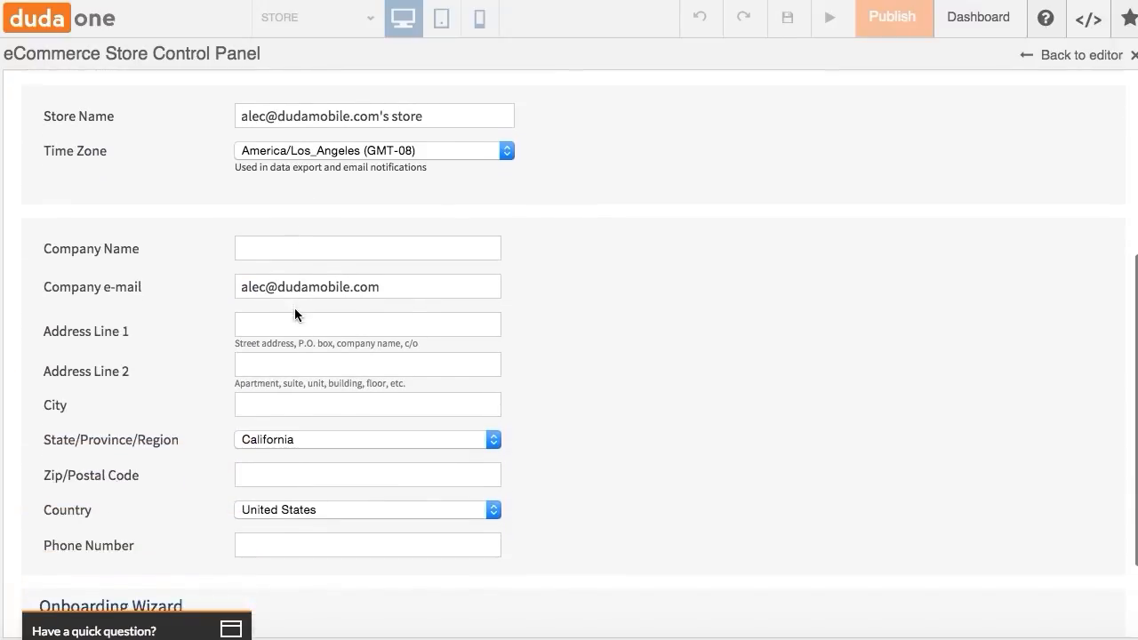
scroll(324, 263, down, 2)
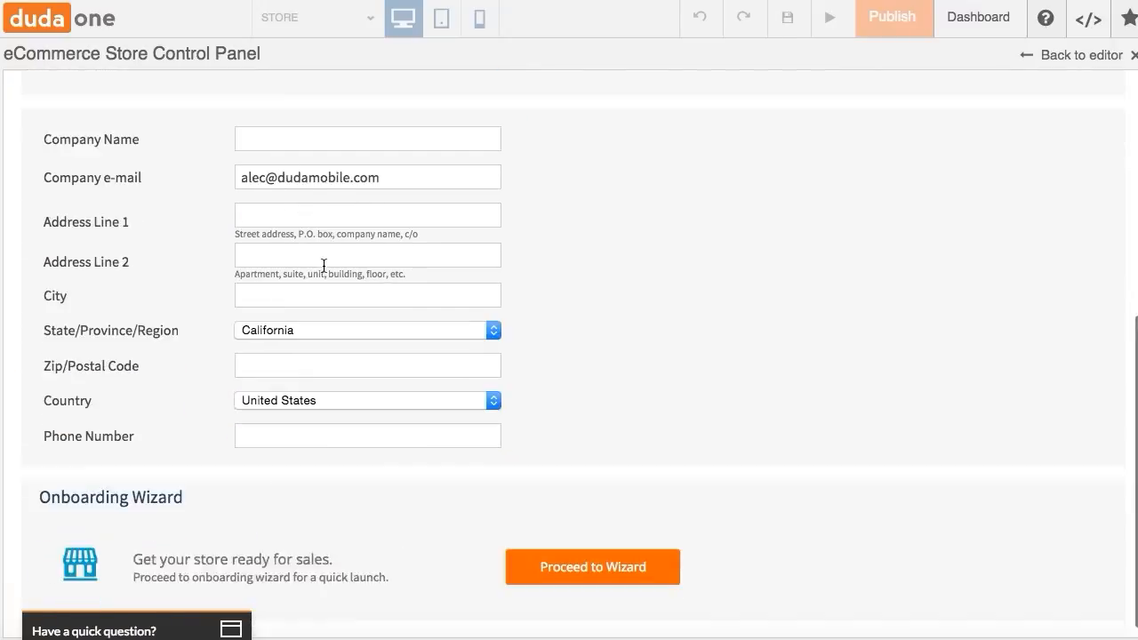
scroll(324, 263, up, 13)
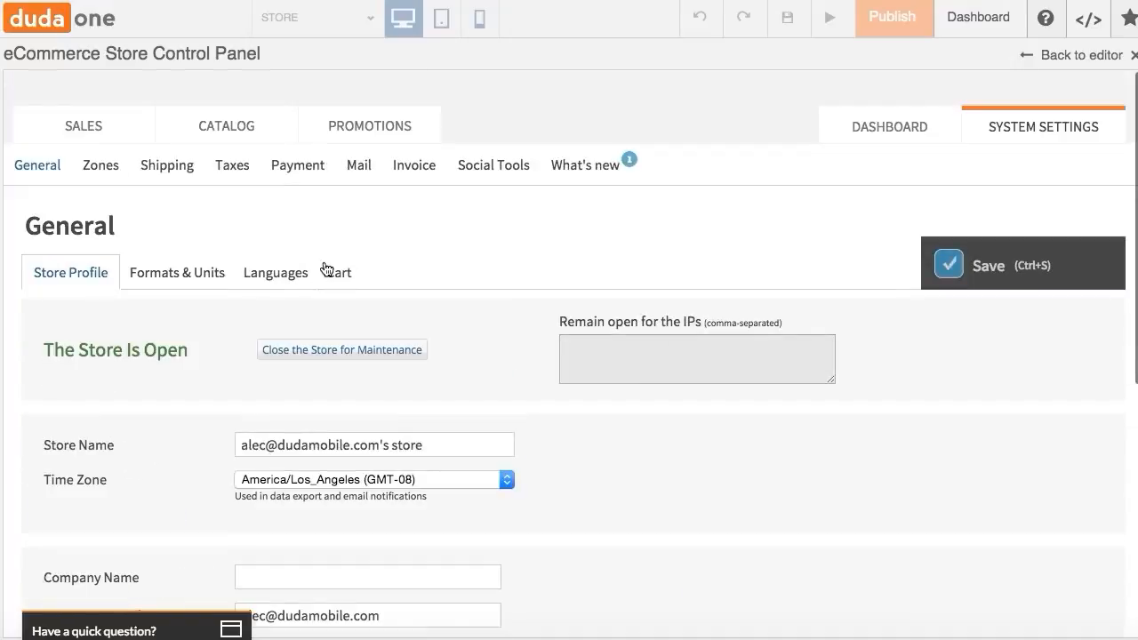
- Open the formats and units settings and inspect the weight unit options
click(147, 272)
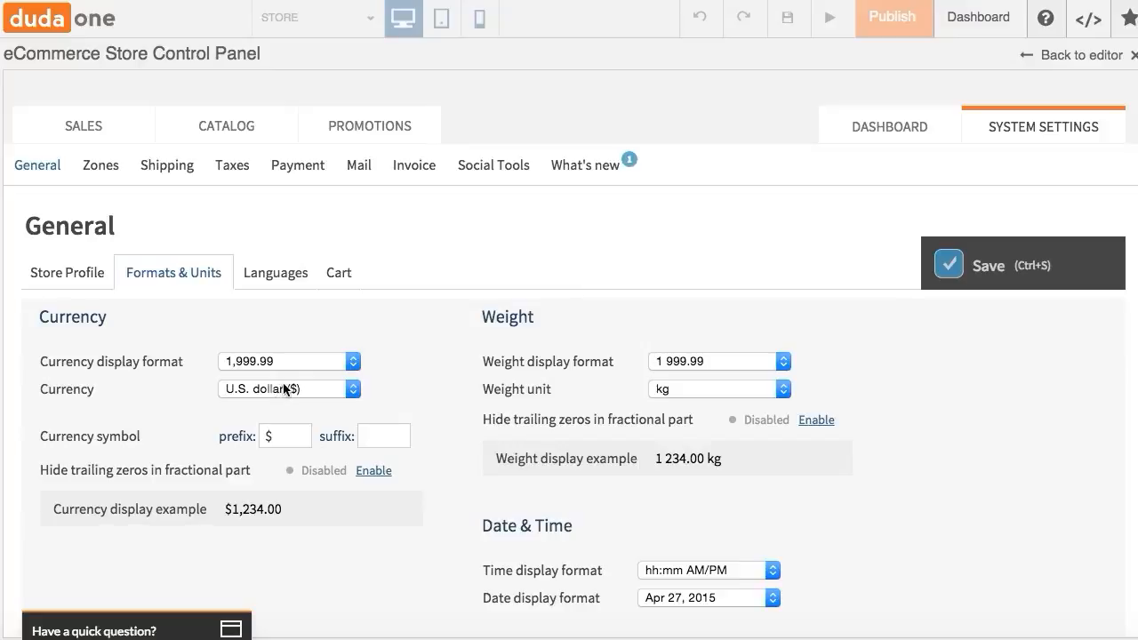
click(743, 388)
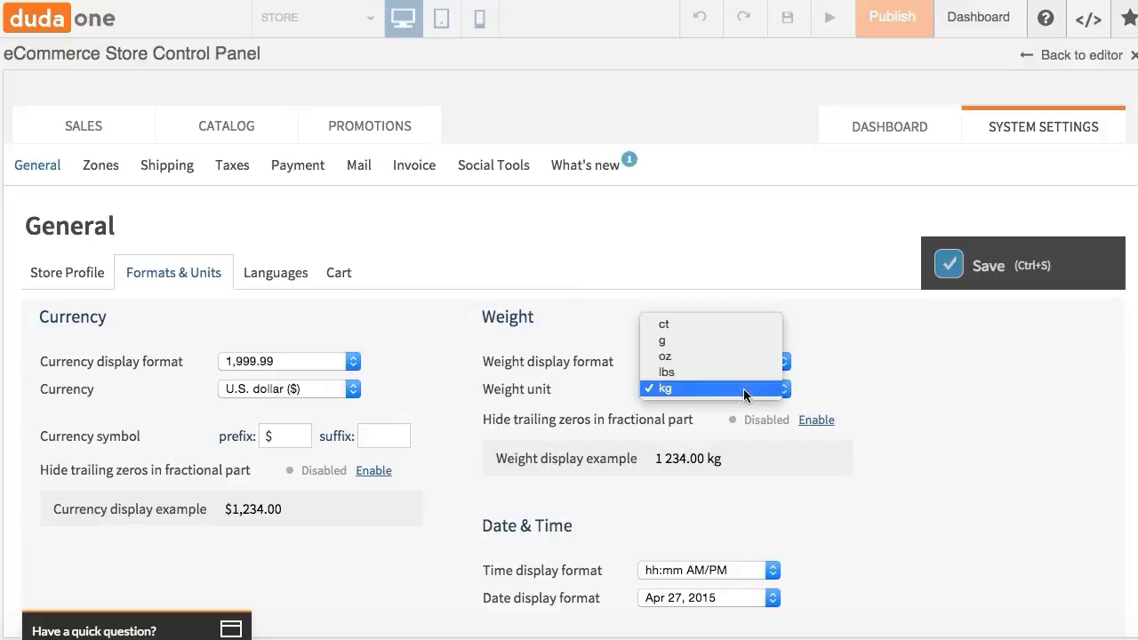
click(743, 388)
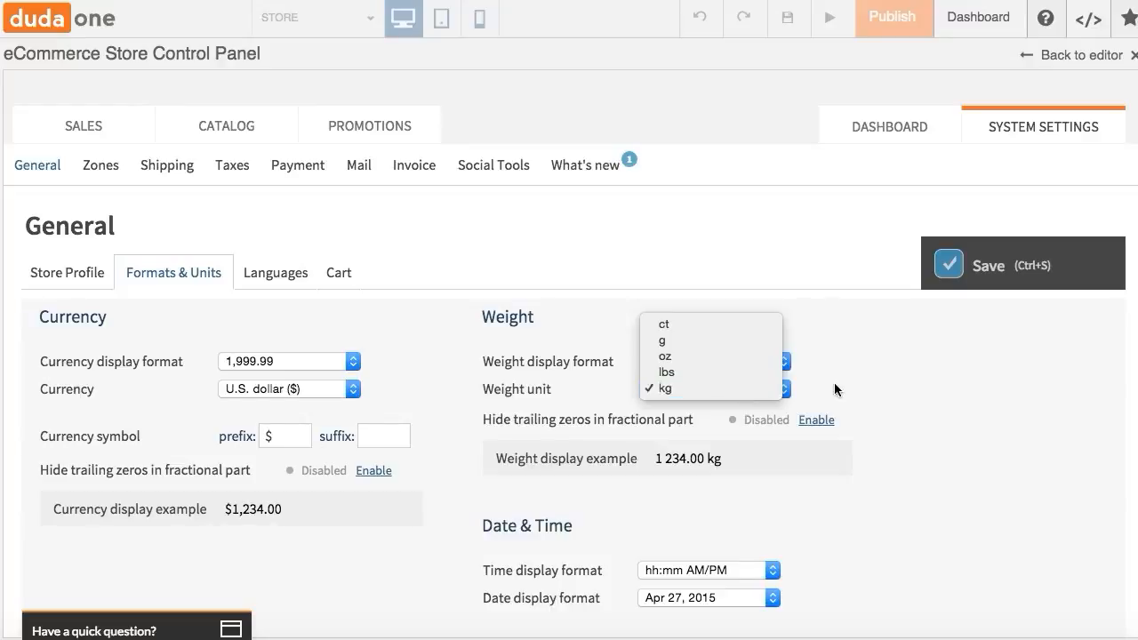
scroll(833, 382, down, 1)
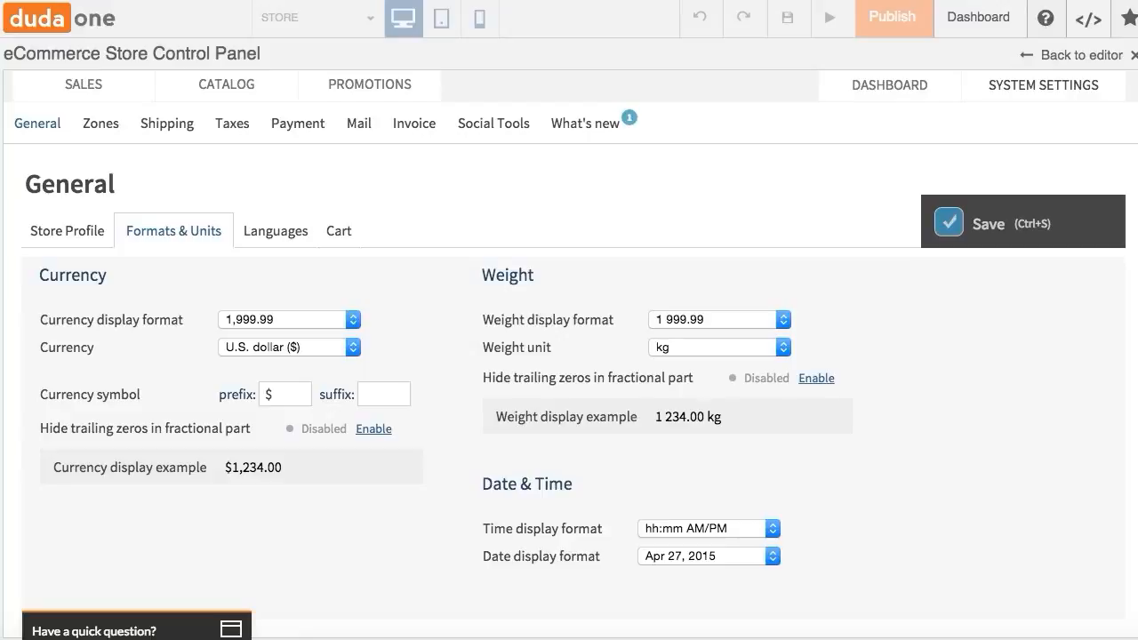
- Open the languages settings and scroll through the storefront translations list
click(255, 233)
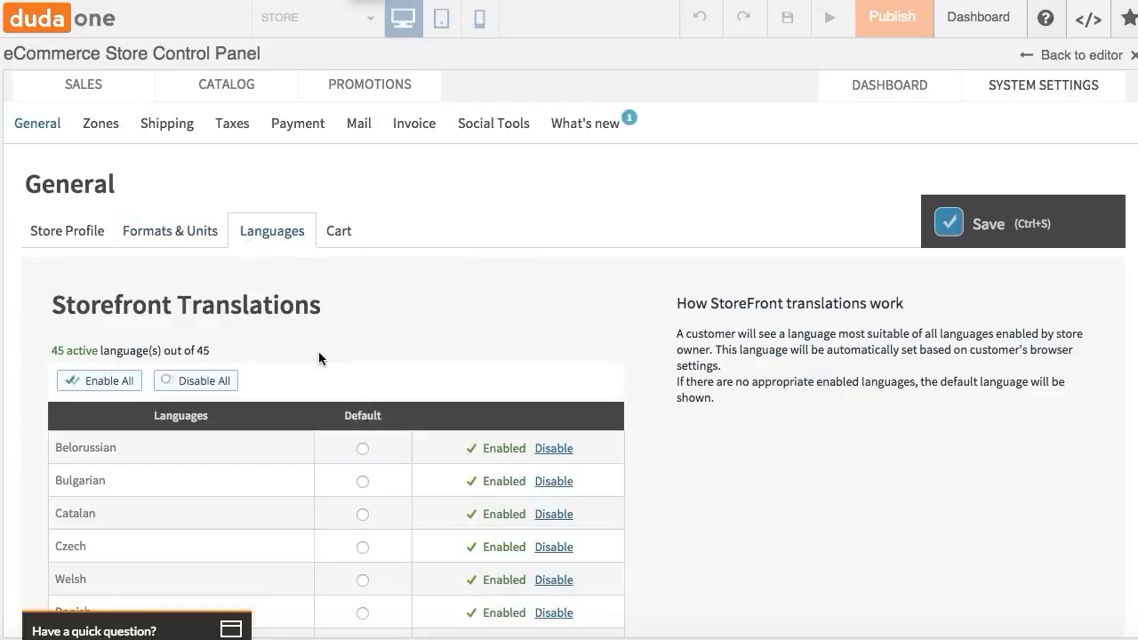
scroll(319, 353, down, 3)
scroll(318, 356, down, 4)
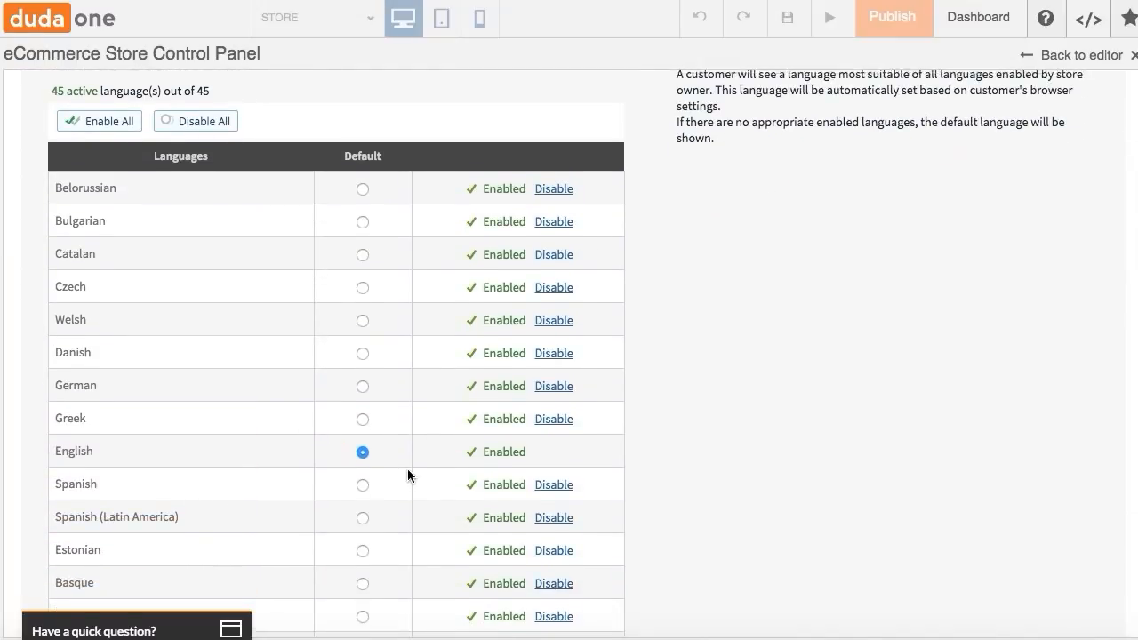
scroll(407, 468, up, 8)
- Open the cart settings and review the catalog and checkout options
click(337, 274)
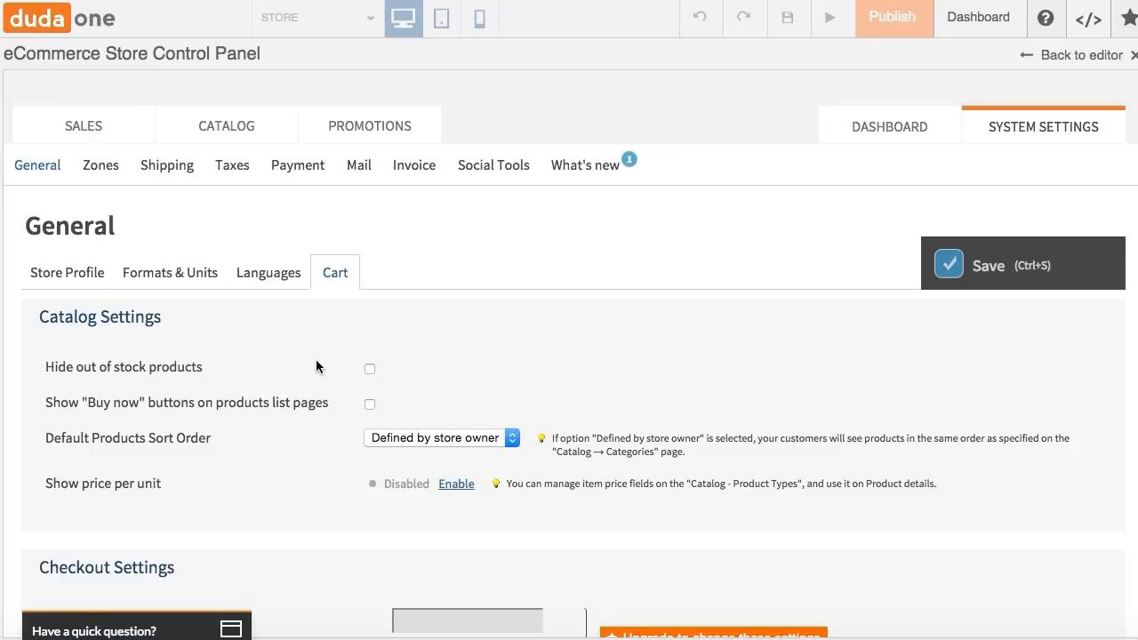
scroll(315, 366, down, 5)
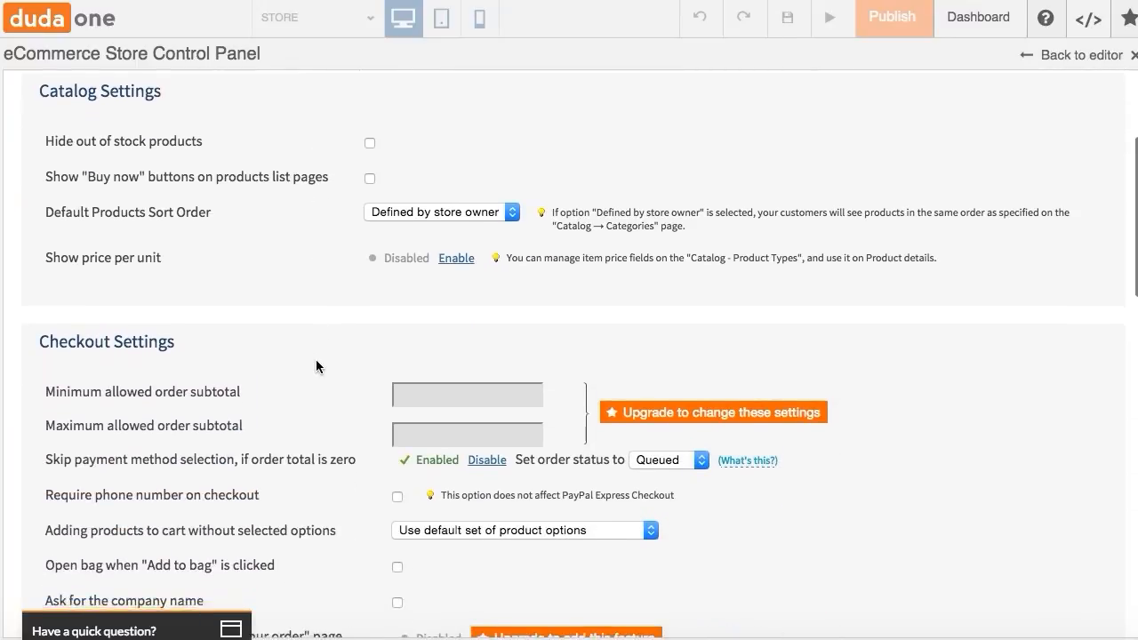
scroll(315, 366, down, 2)
scroll(315, 366, down, 2)
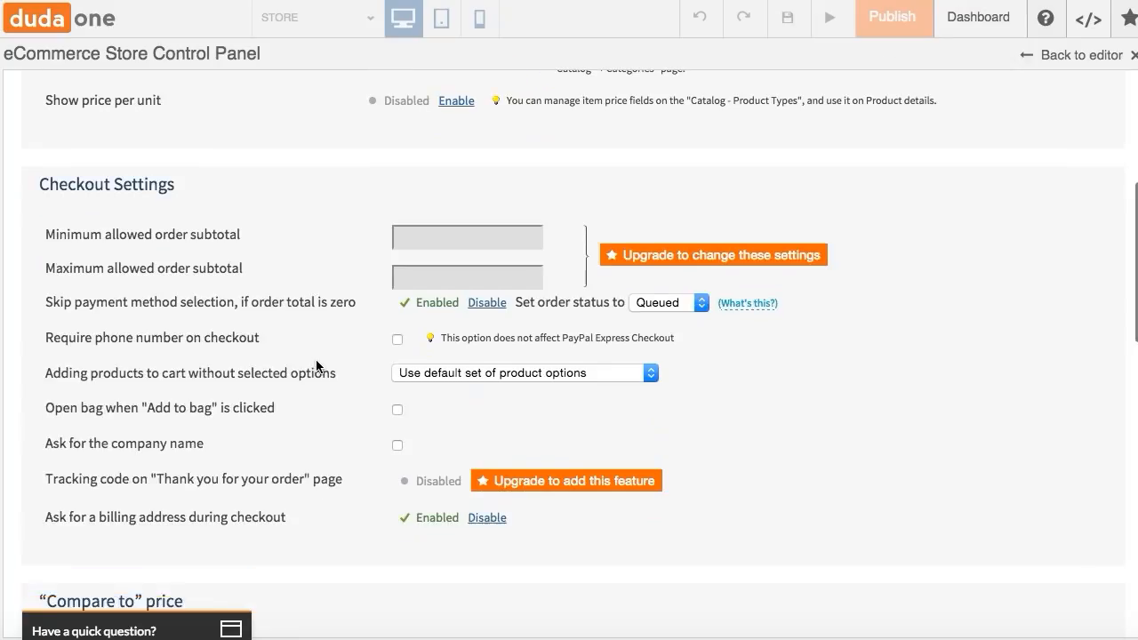
scroll(316, 365, up, 9)
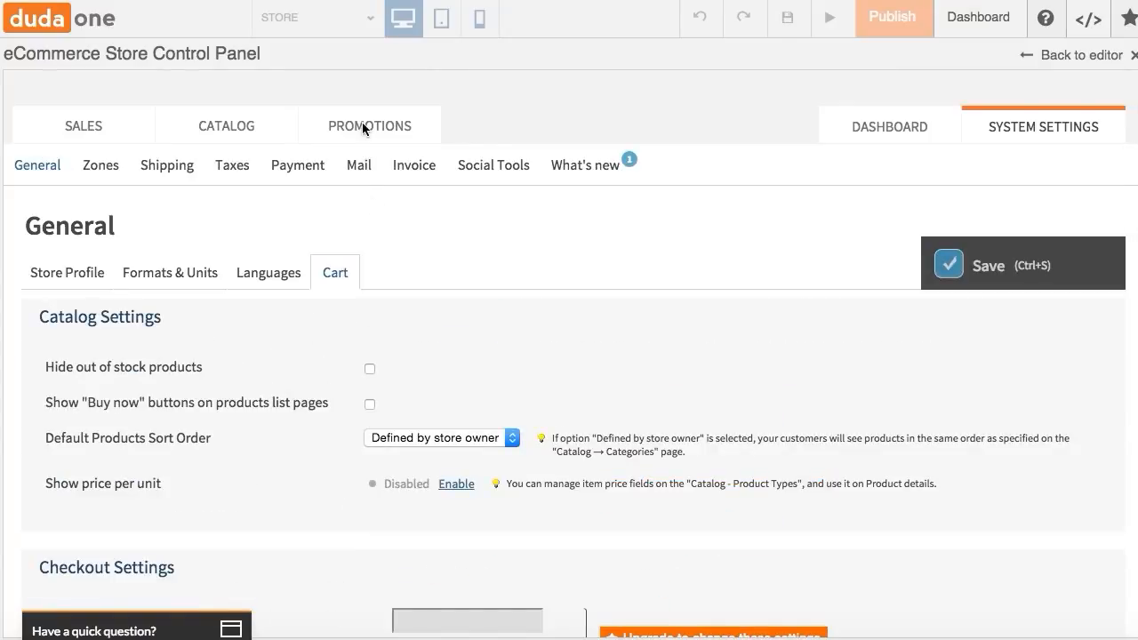
- Open the destination zones settings and view the United States zone's countries
click(101, 167)
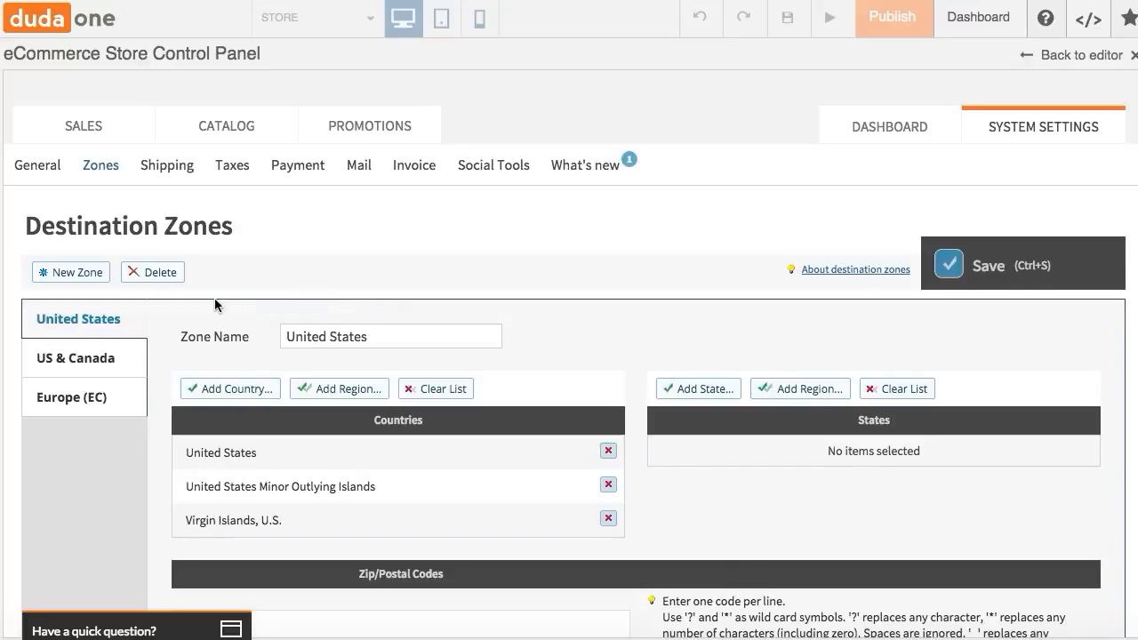
scroll(242, 328, down, 3)
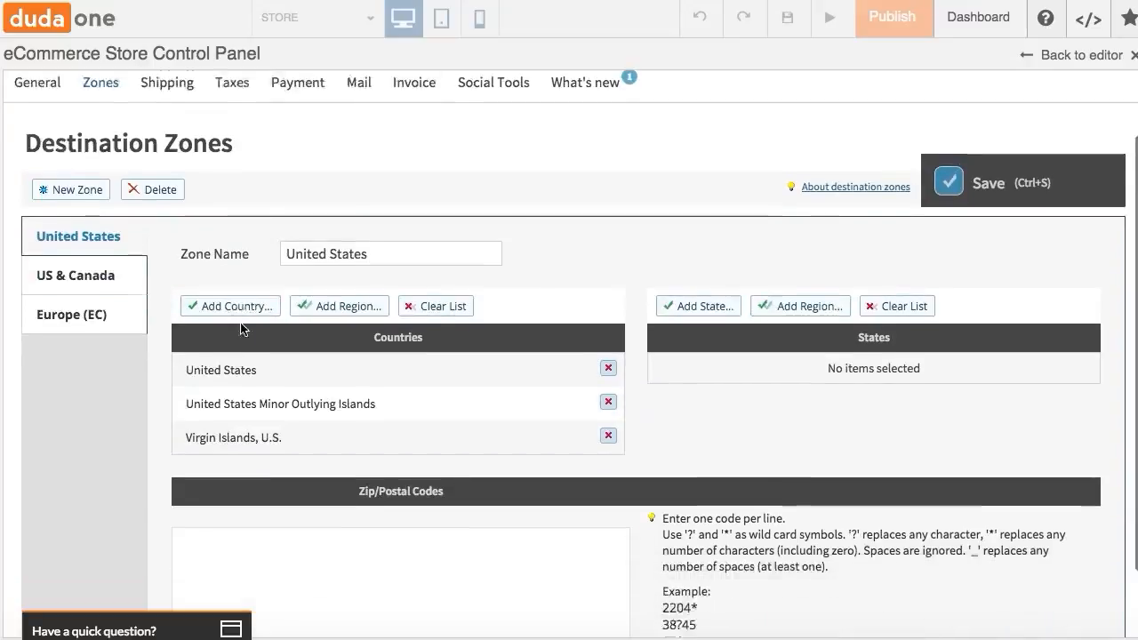
scroll(153, 205, up, 3)
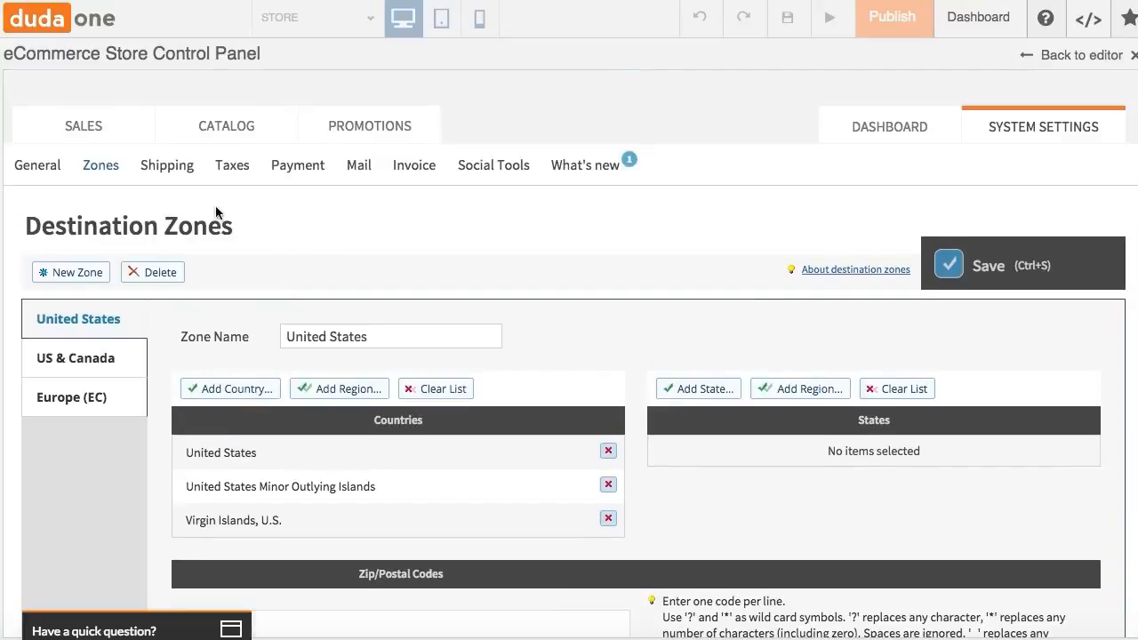
- Open the shipping methods settings and inspect the method filter options
click(168, 172)
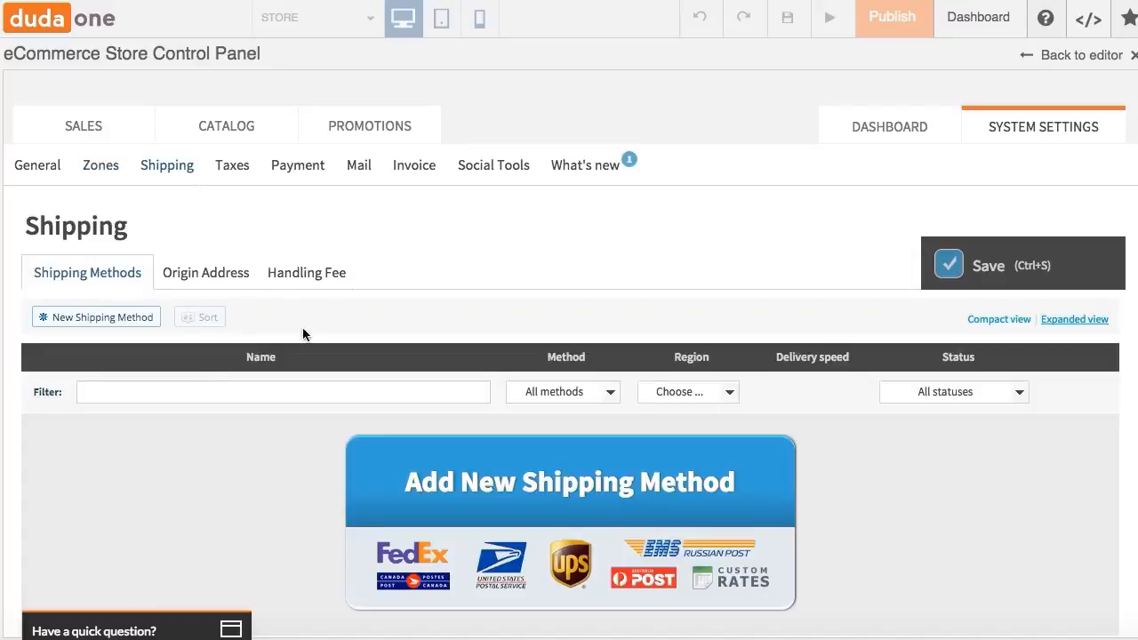
scroll(237, 422, down, 1)
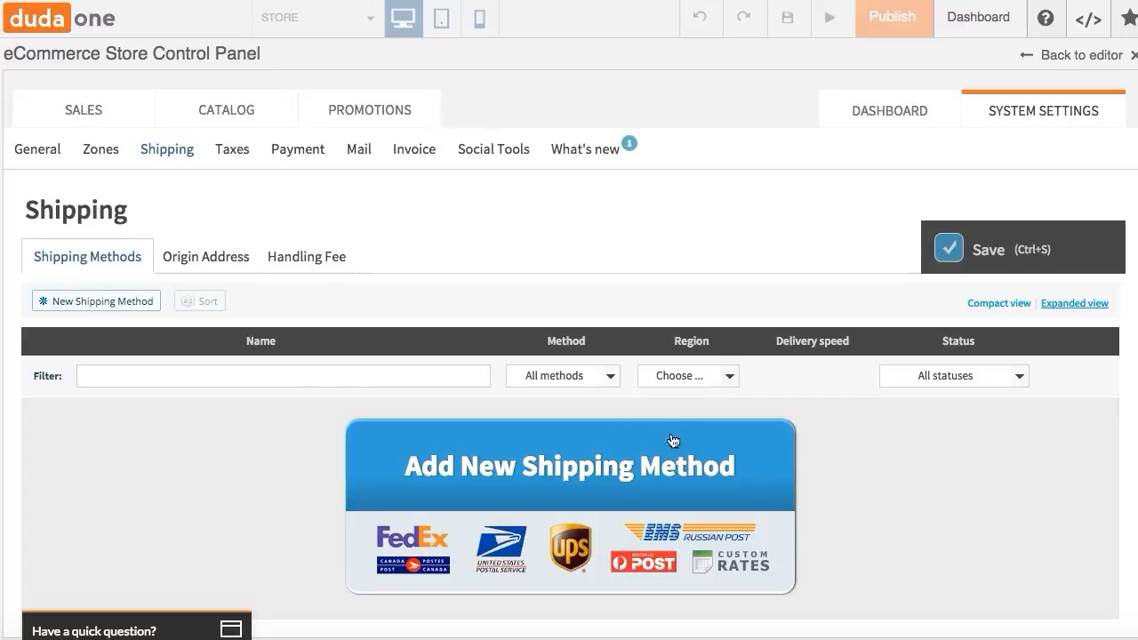
click(610, 377)
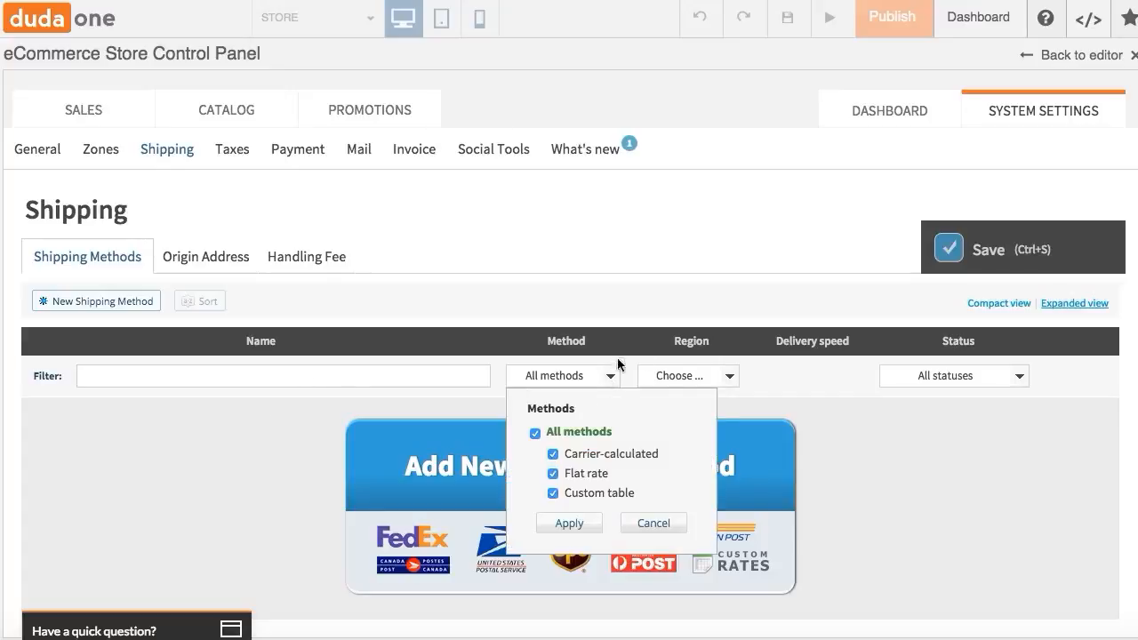
click(700, 377)
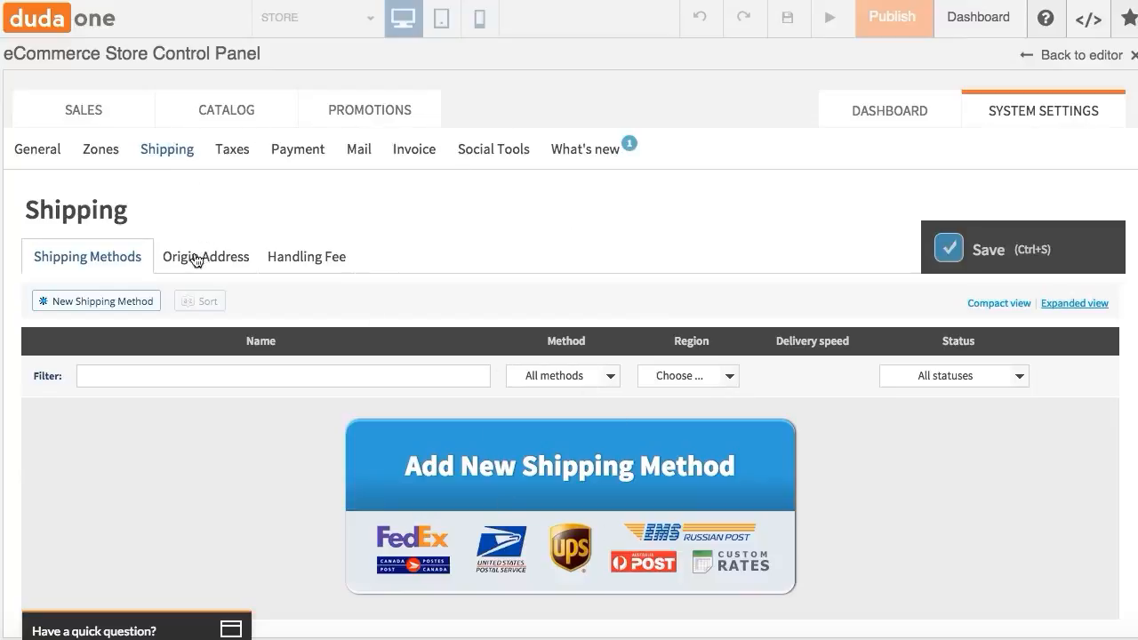
- View the taxes page, then open and scroll through the payment methods list
click(235, 156)
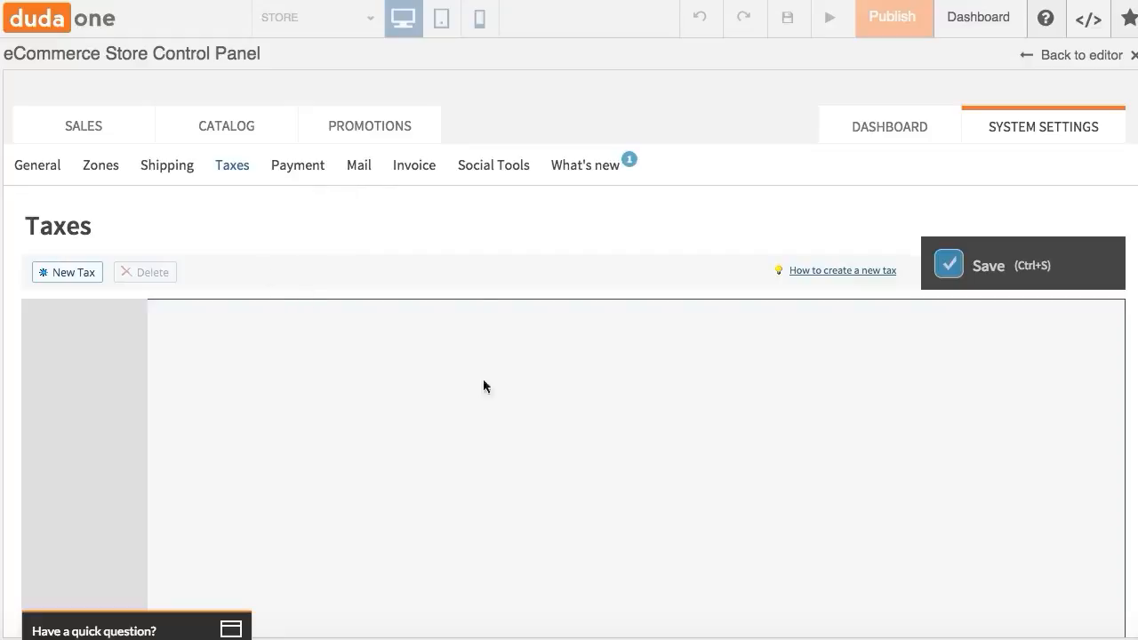
click(316, 169)
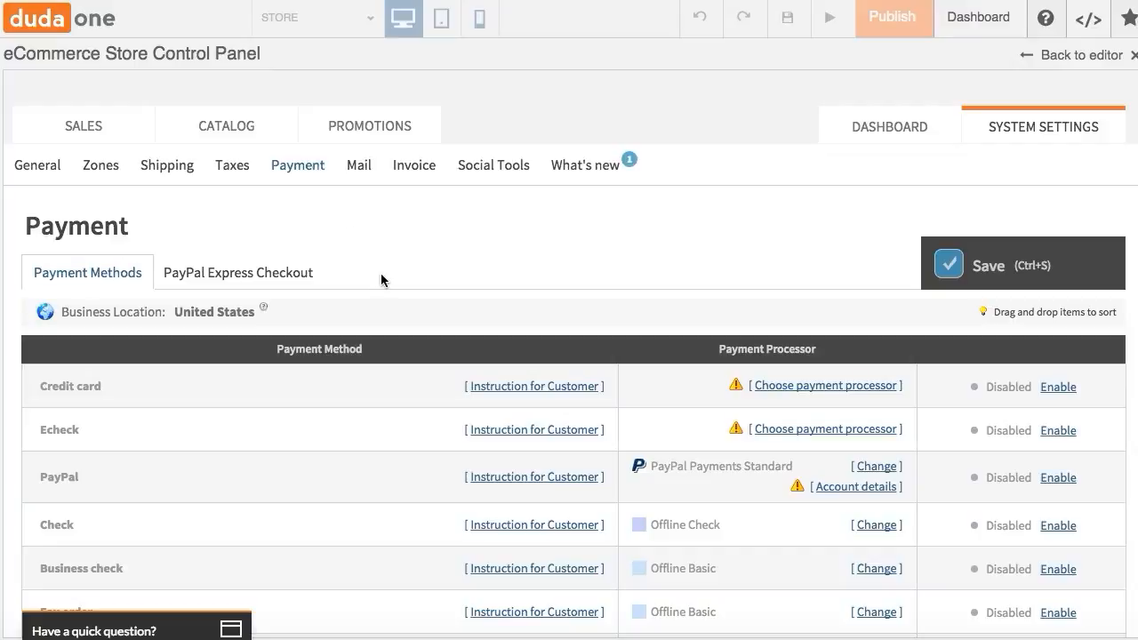
scroll(381, 280, down, 2)
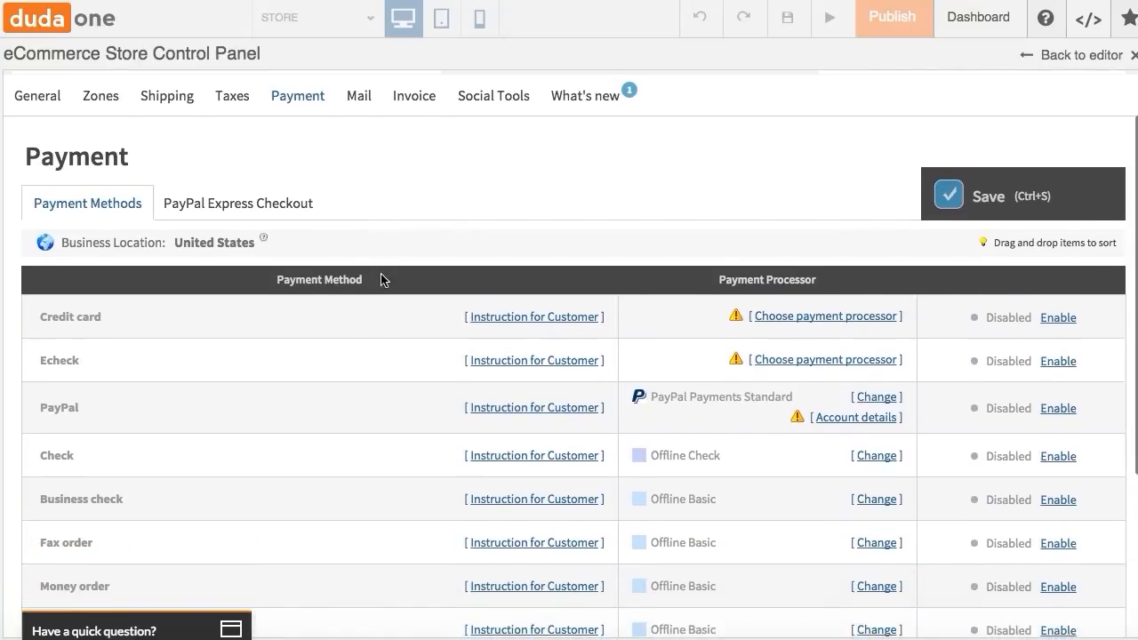
- Open the credit card's payment processor list and review the available processors without selecting one
click(809, 318)
click(835, 318)
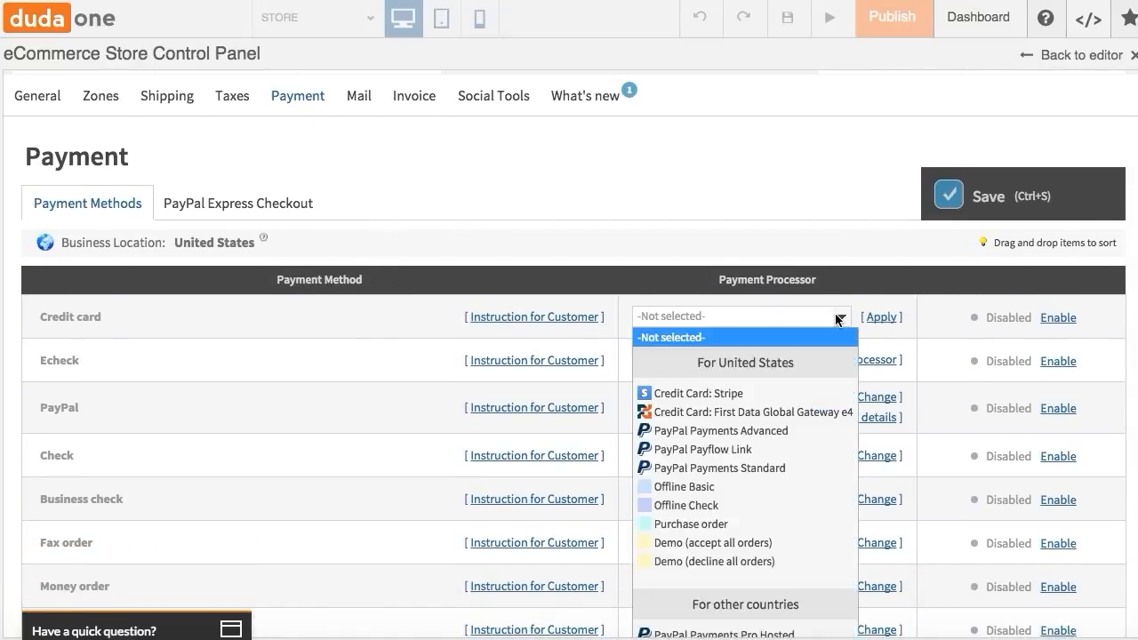
scroll(816, 427, down, 4)
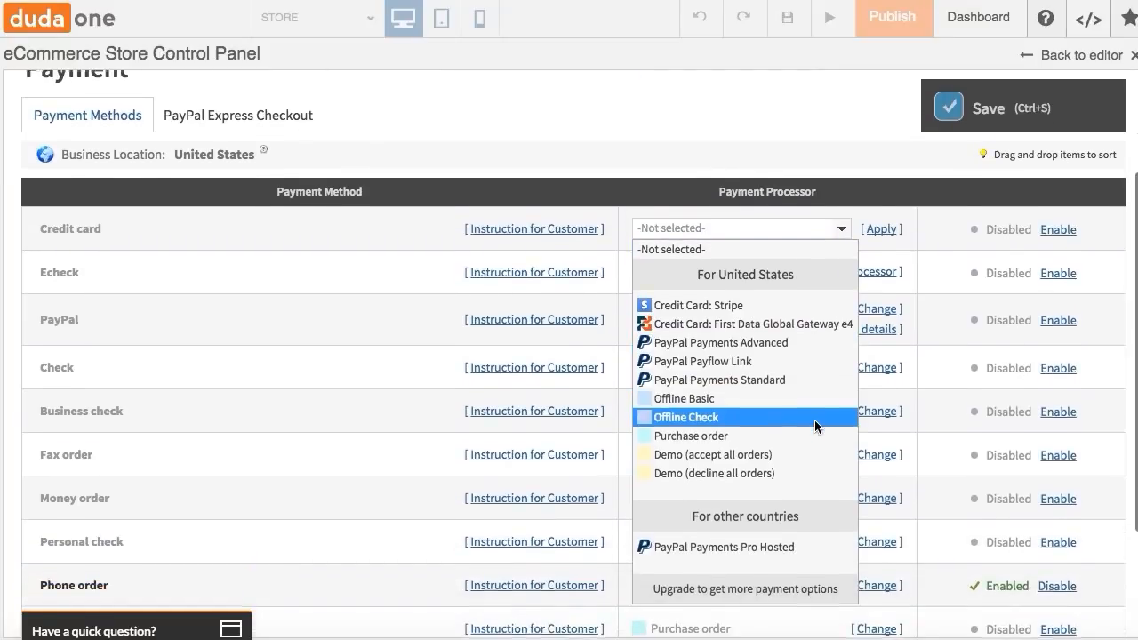
scroll(813, 418, up, 5)
click(810, 370)
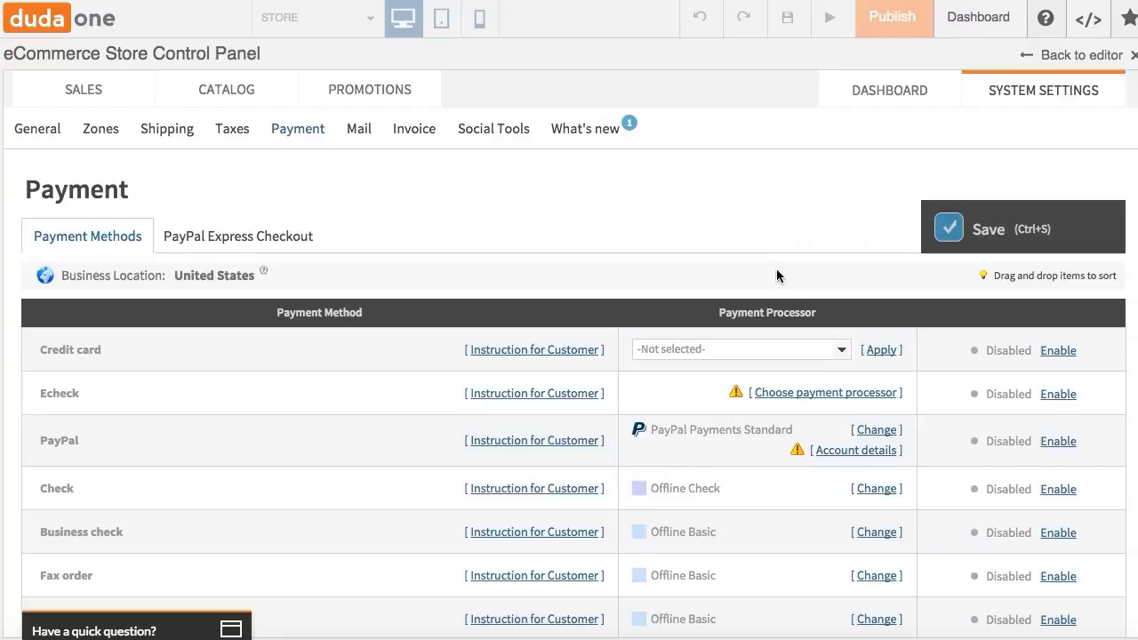
click(839, 354)
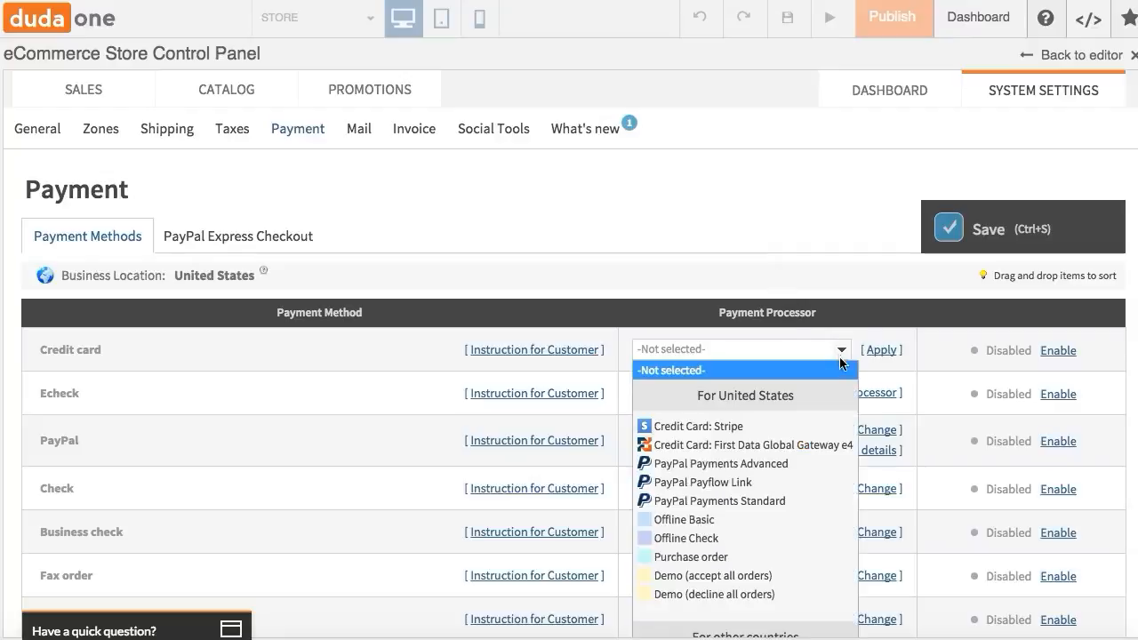
click(806, 207)
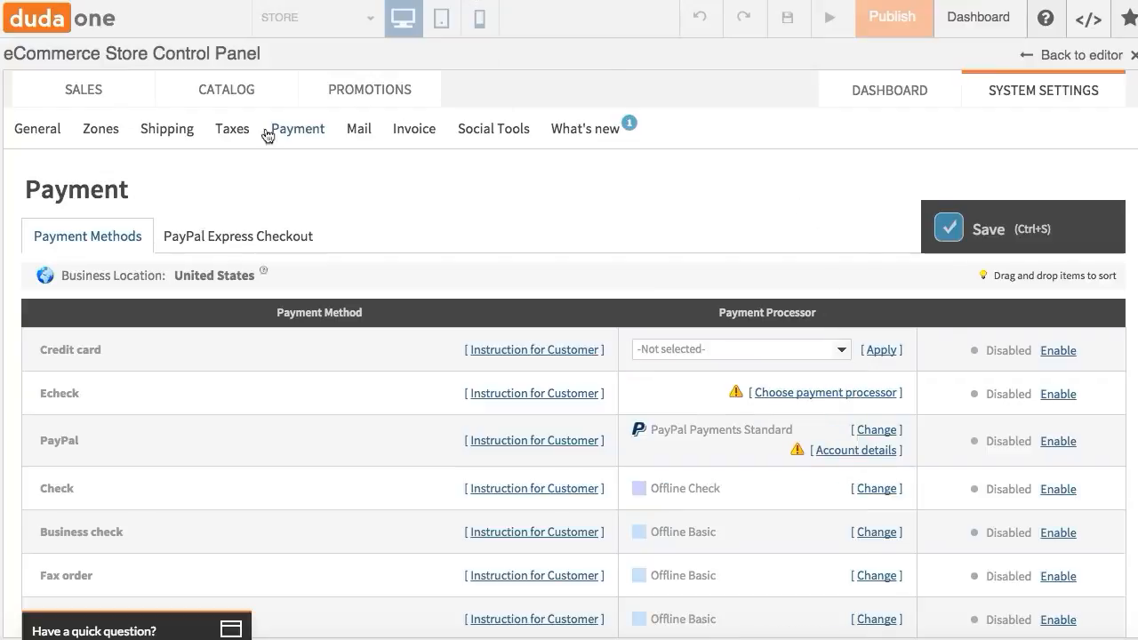
- Open the mail settings and scroll through the customer and admin email notifications
click(357, 133)
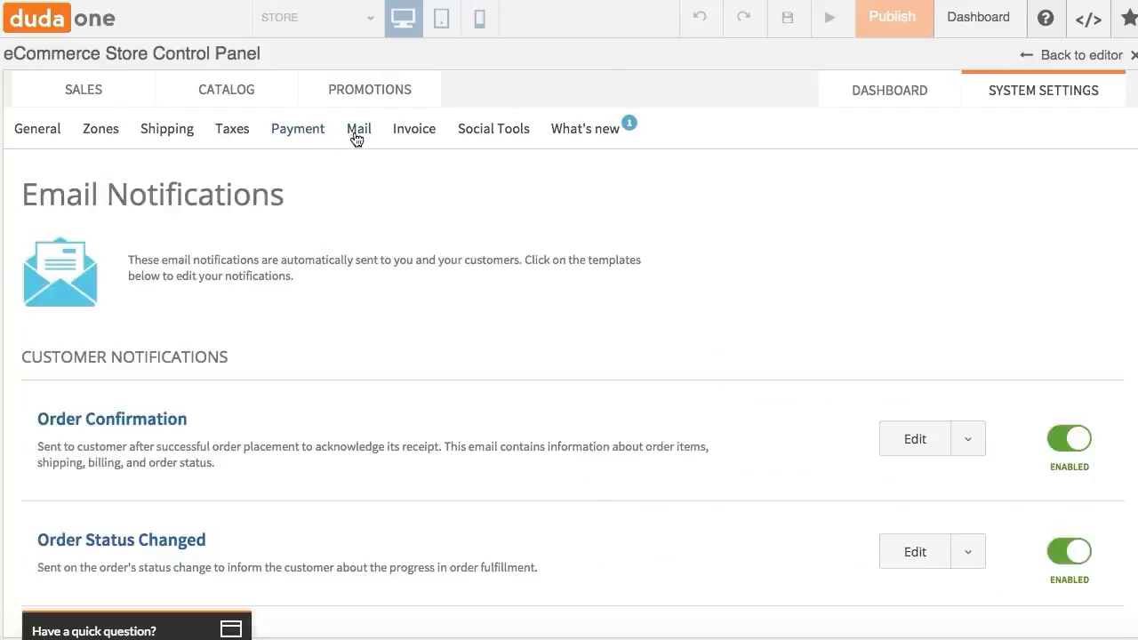
scroll(450, 251, down, 5)
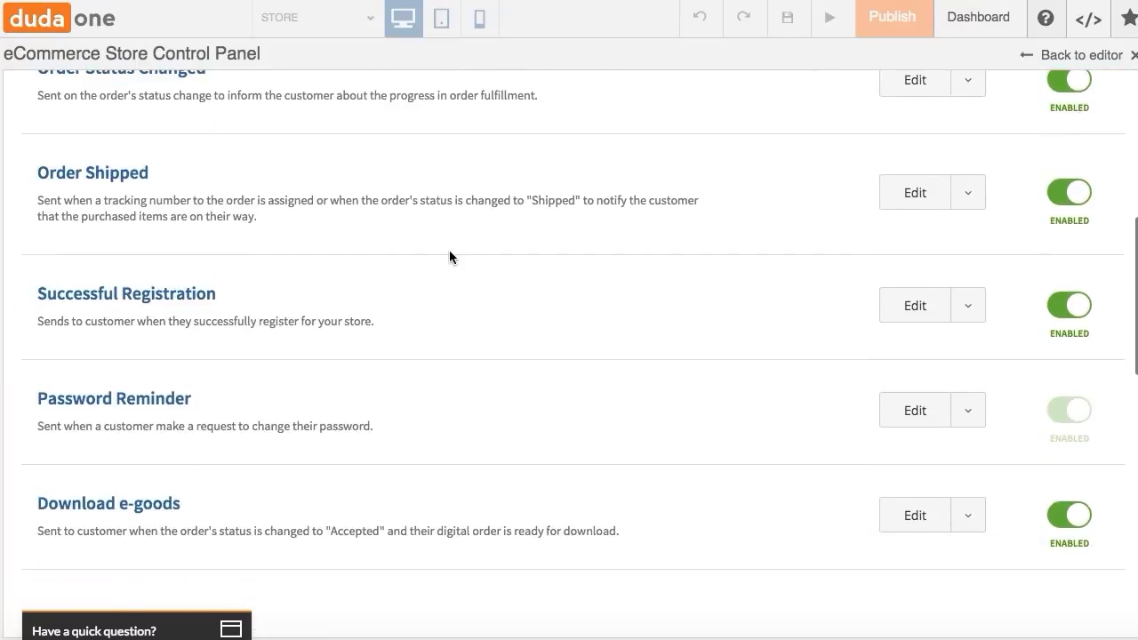
scroll(450, 254, up, 3)
scroll(449, 251, up, 2)
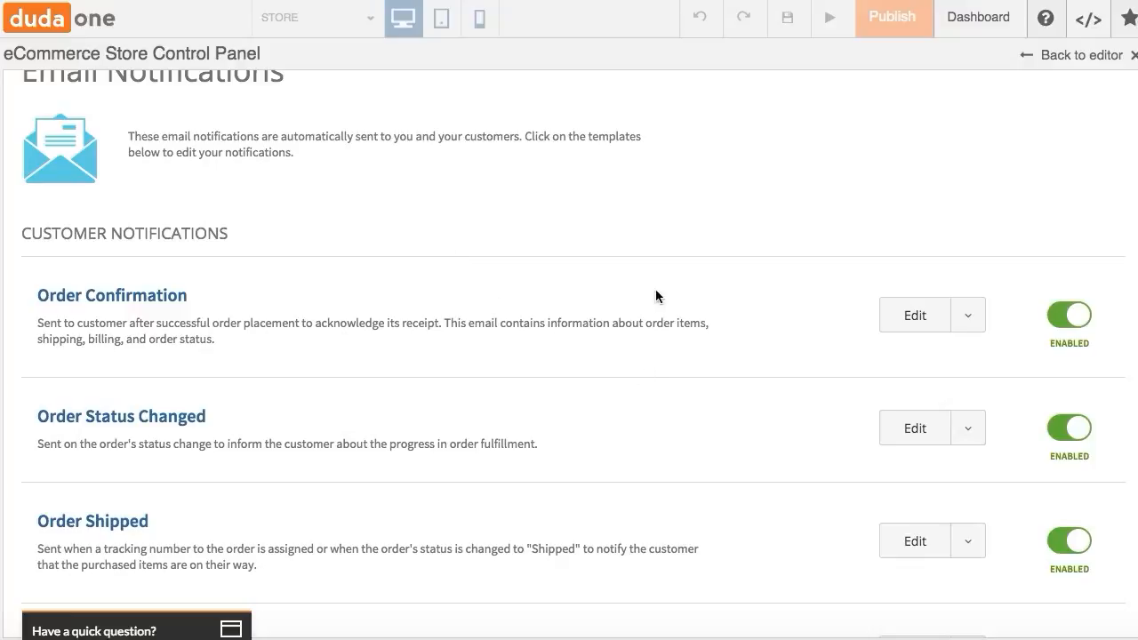
scroll(657, 269, down, 5)
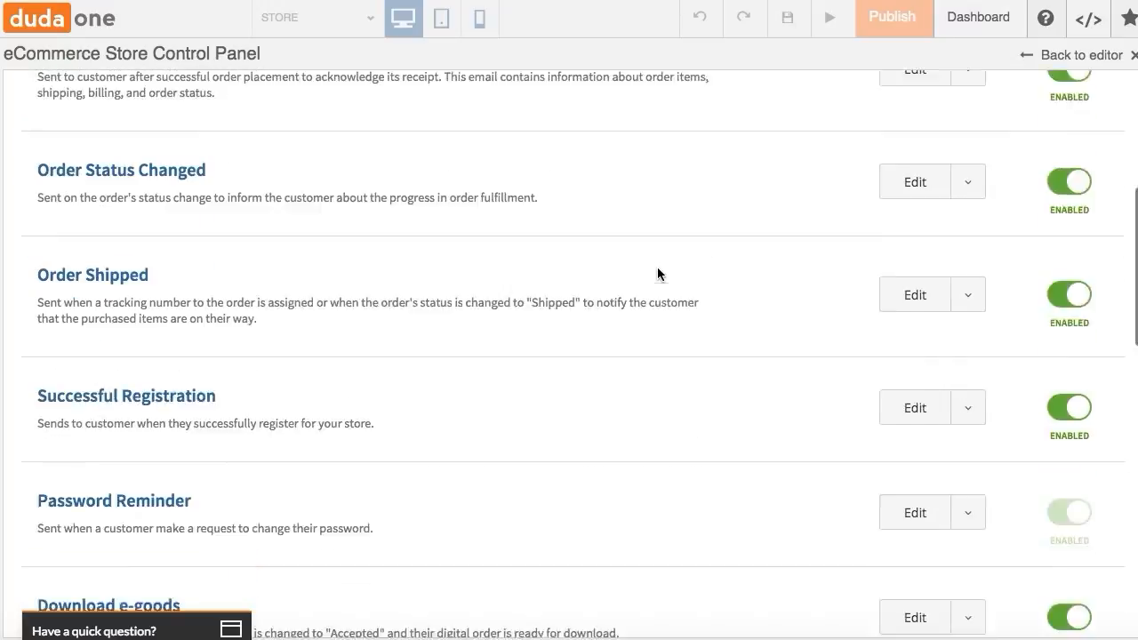
scroll(534, 221, down, 3)
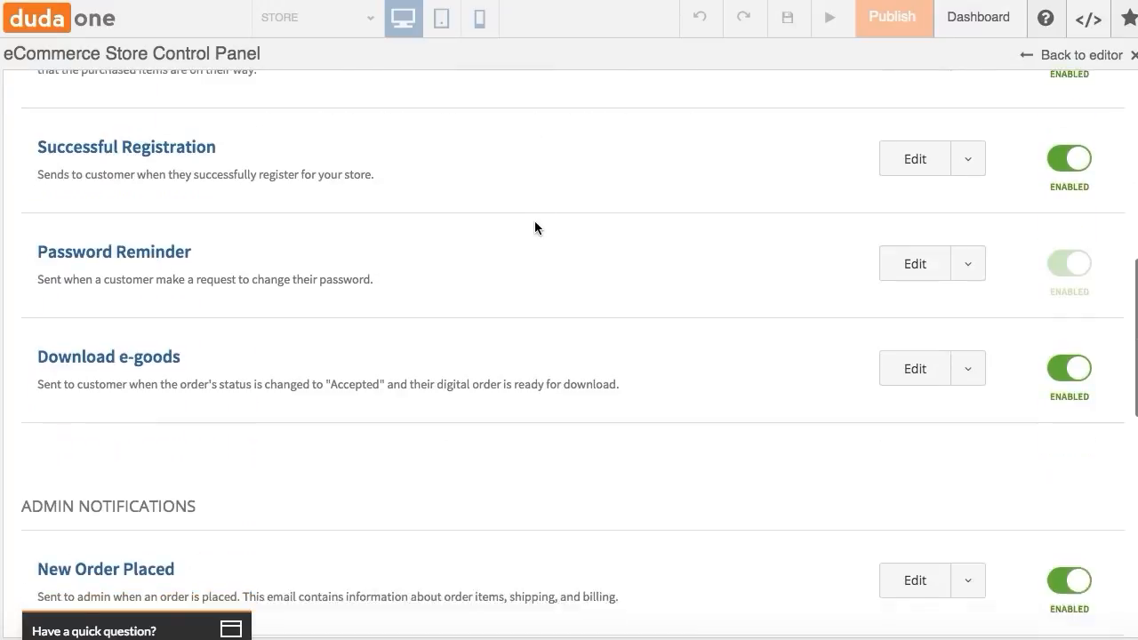
scroll(534, 223, down, 2)
scroll(536, 226, up, 10)
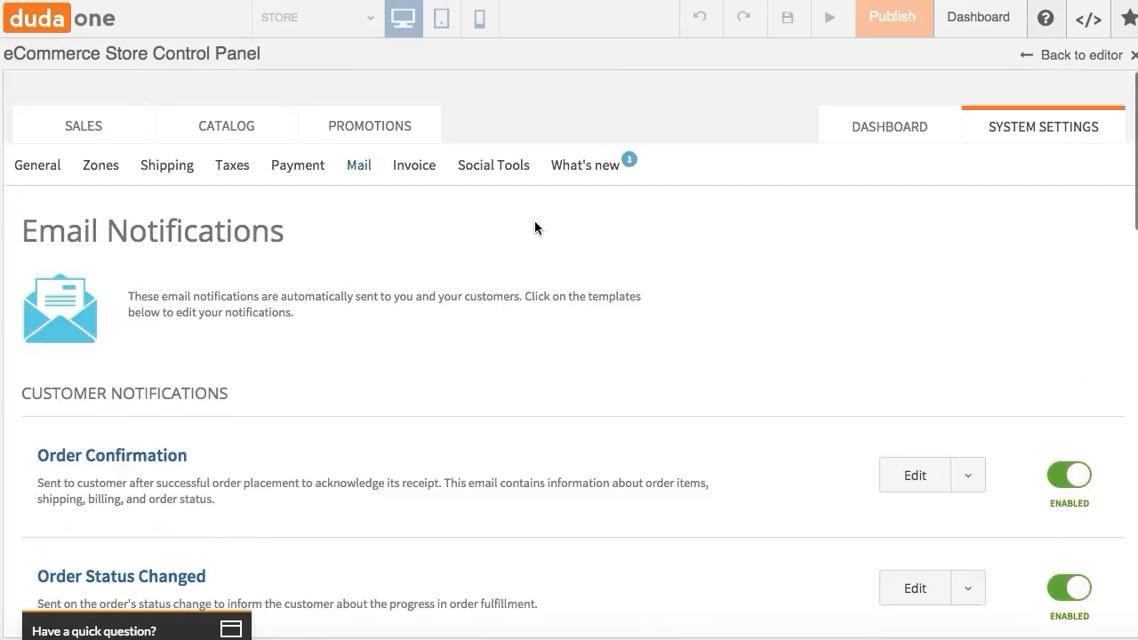
- Open the invoice settings and review the invoice sample and options
click(416, 169)
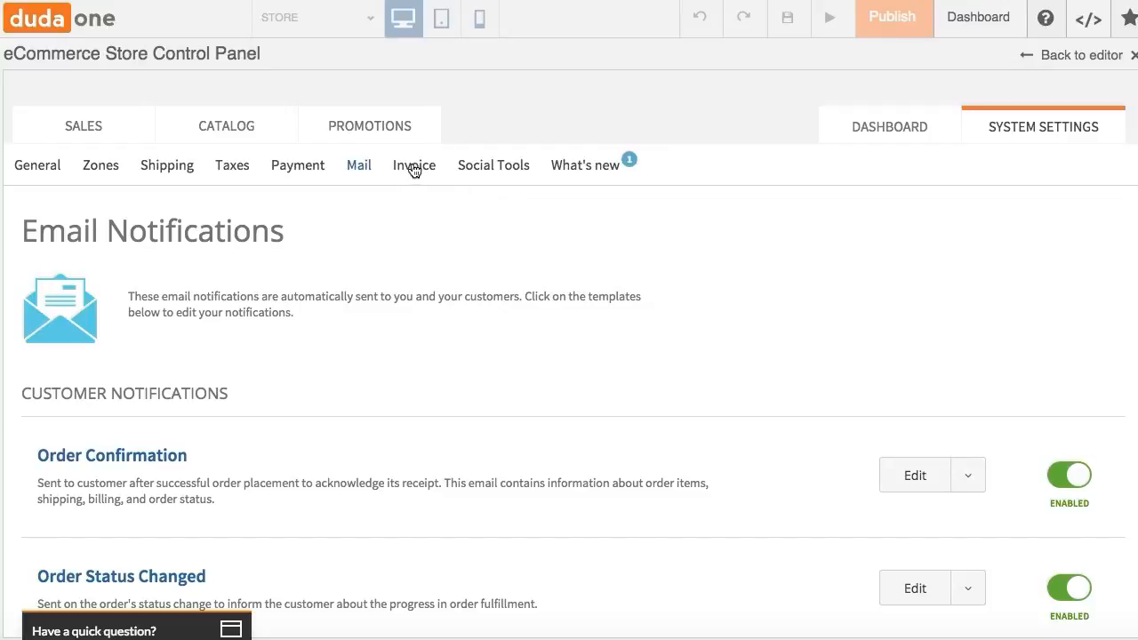
scroll(798, 475, down, 4)
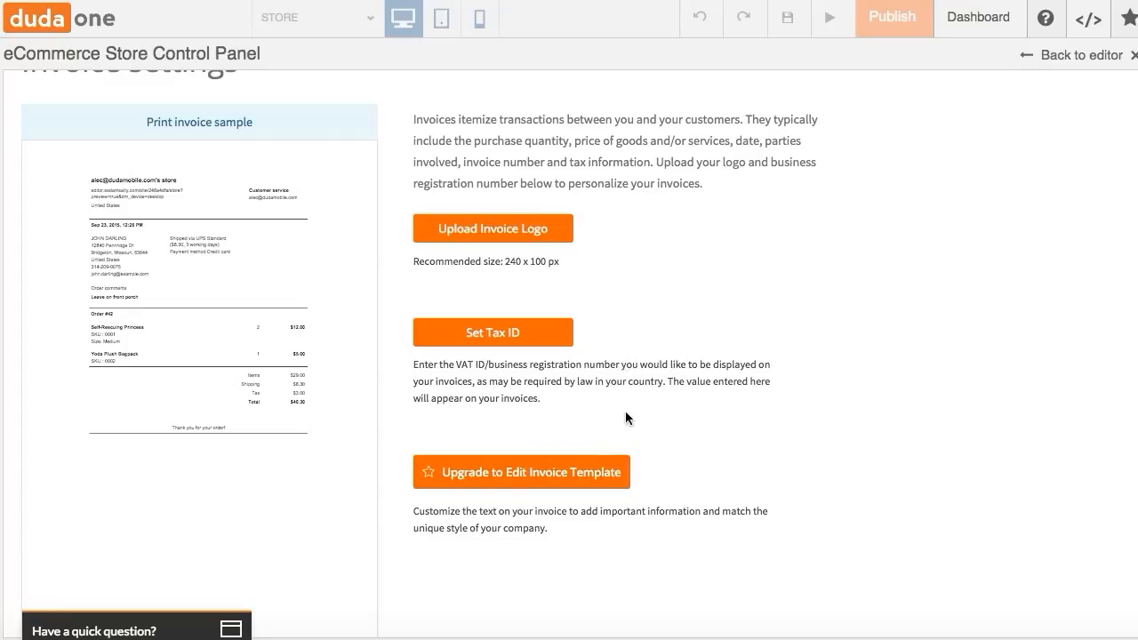
scroll(731, 540, up, 4)
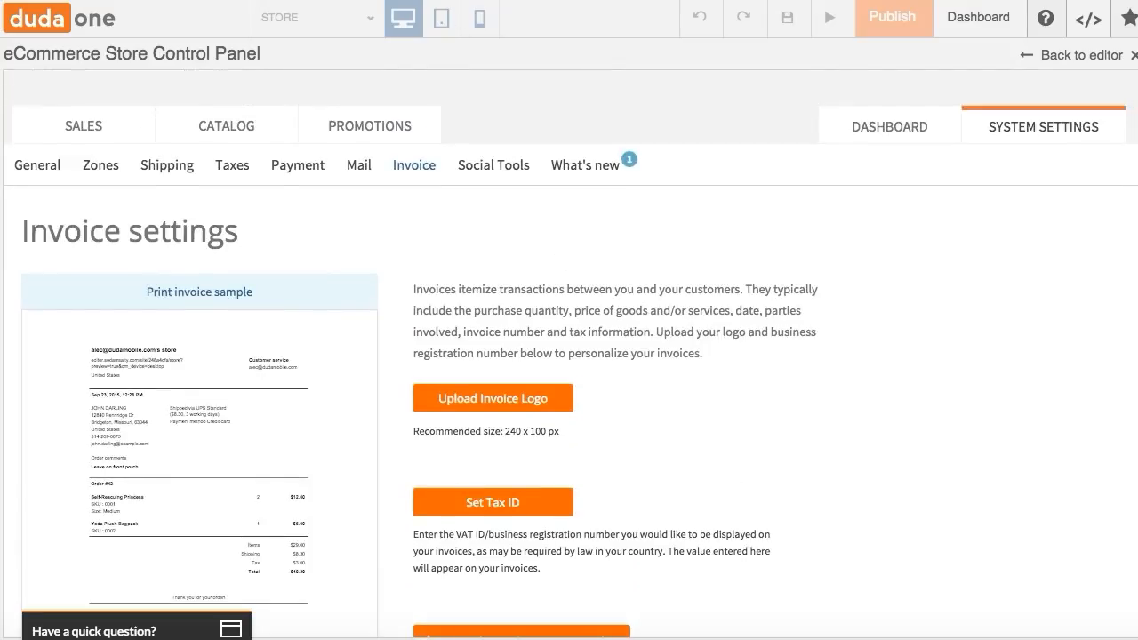
- Open the social tools settings and view the share buttons, FB comments and share purchase sections
click(509, 169)
scroll(444, 291, down, 2)
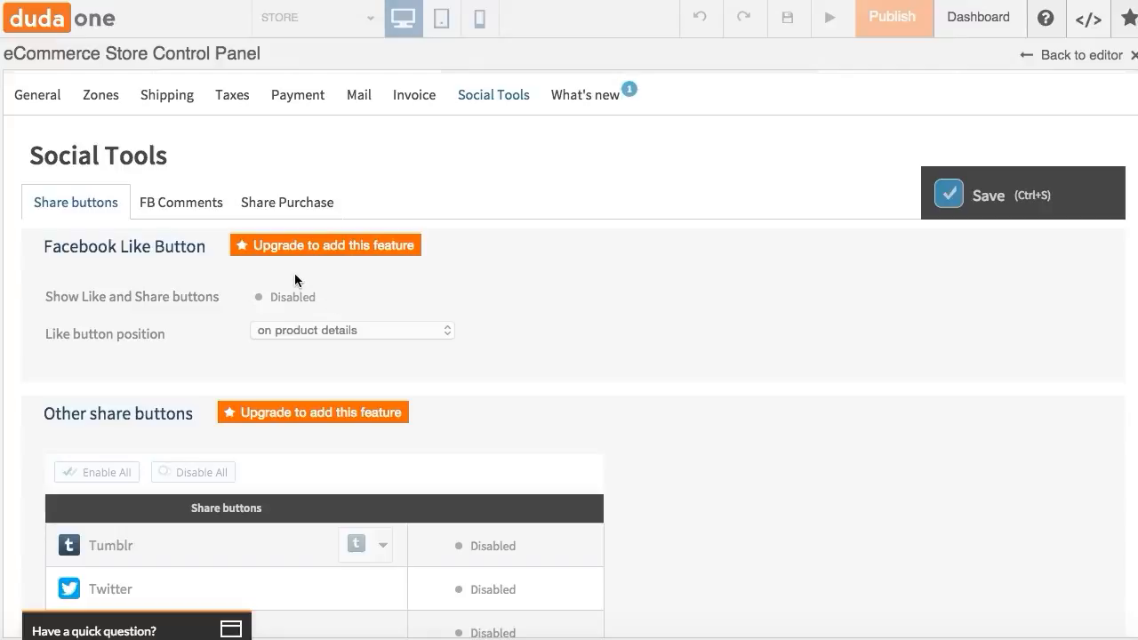
scroll(296, 275, down, 3)
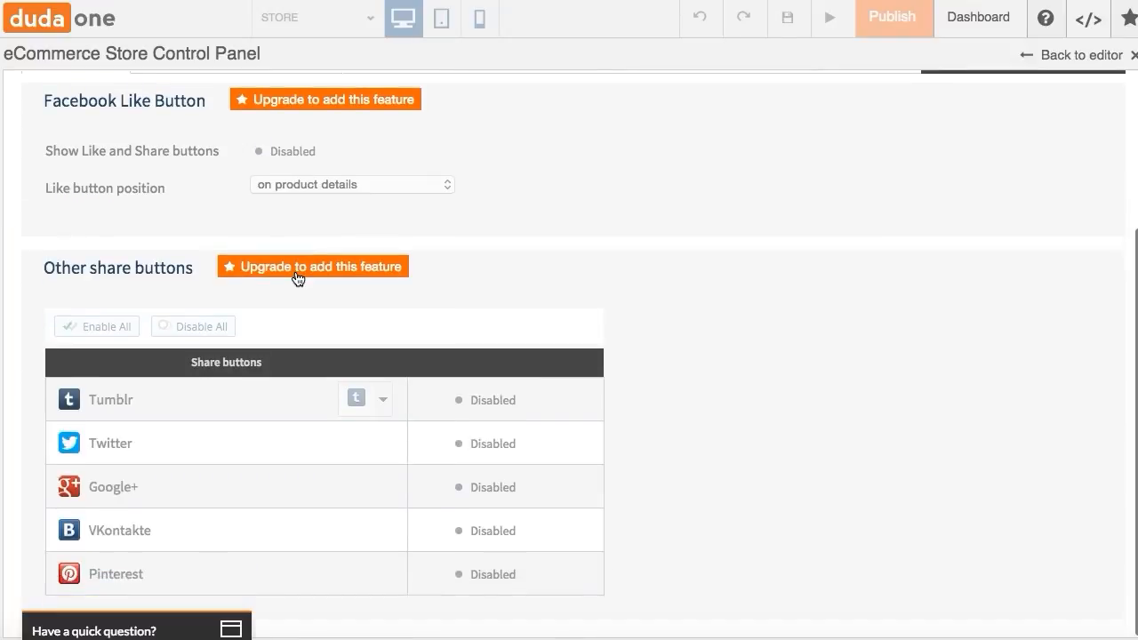
scroll(296, 277, up, 3)
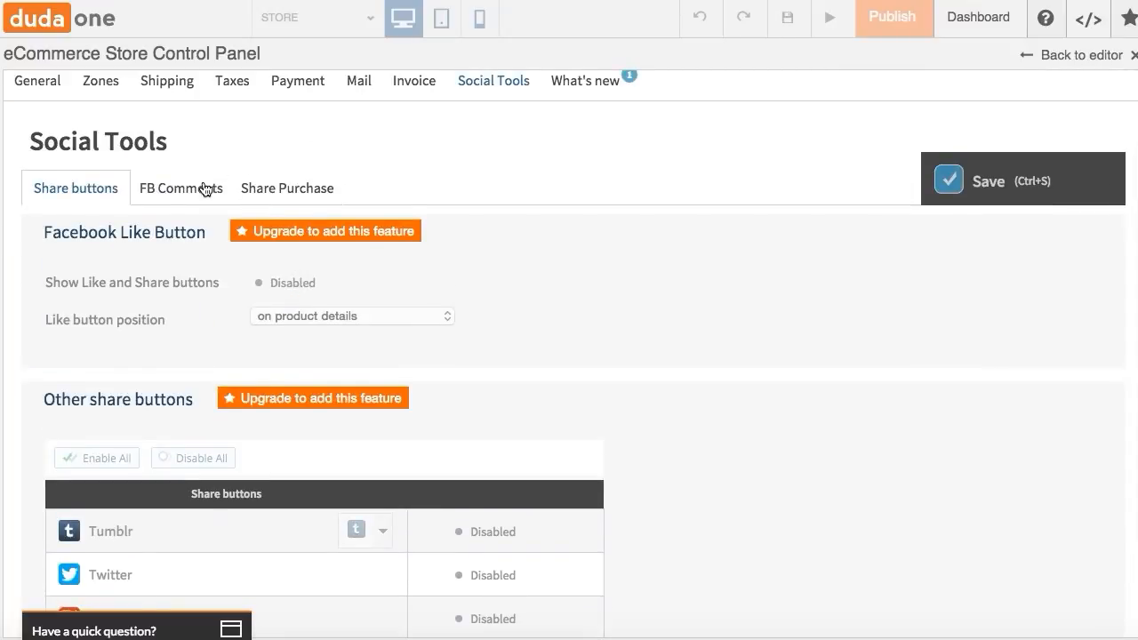
click(204, 188)
scroll(204, 187, up, 2)
click(267, 273)
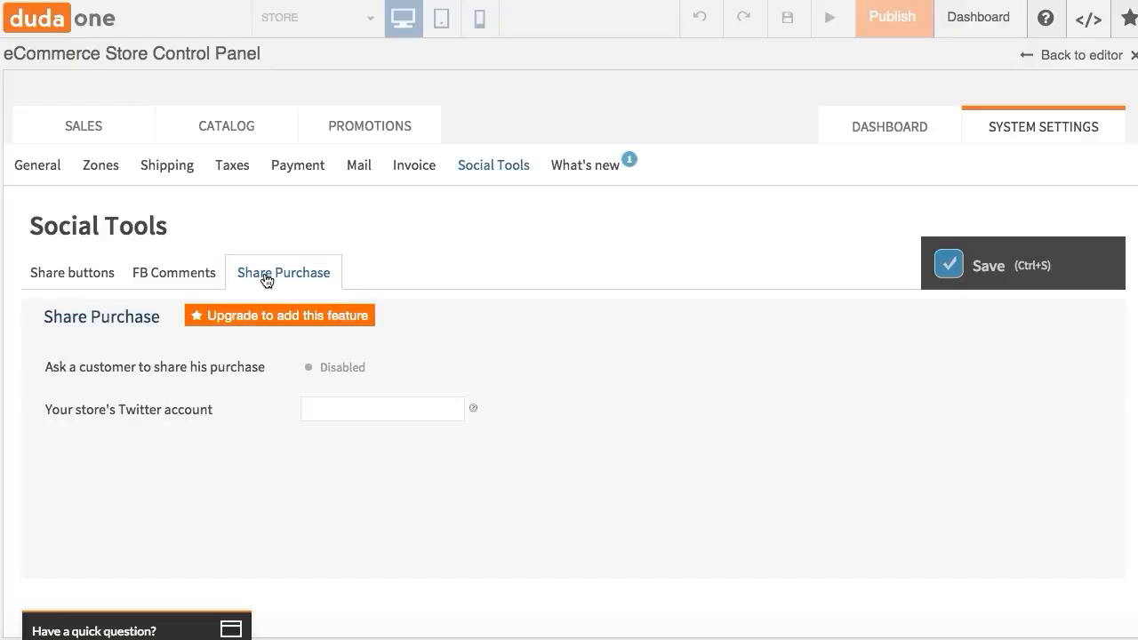
- Open the What's new page and view the available new features
click(566, 171)
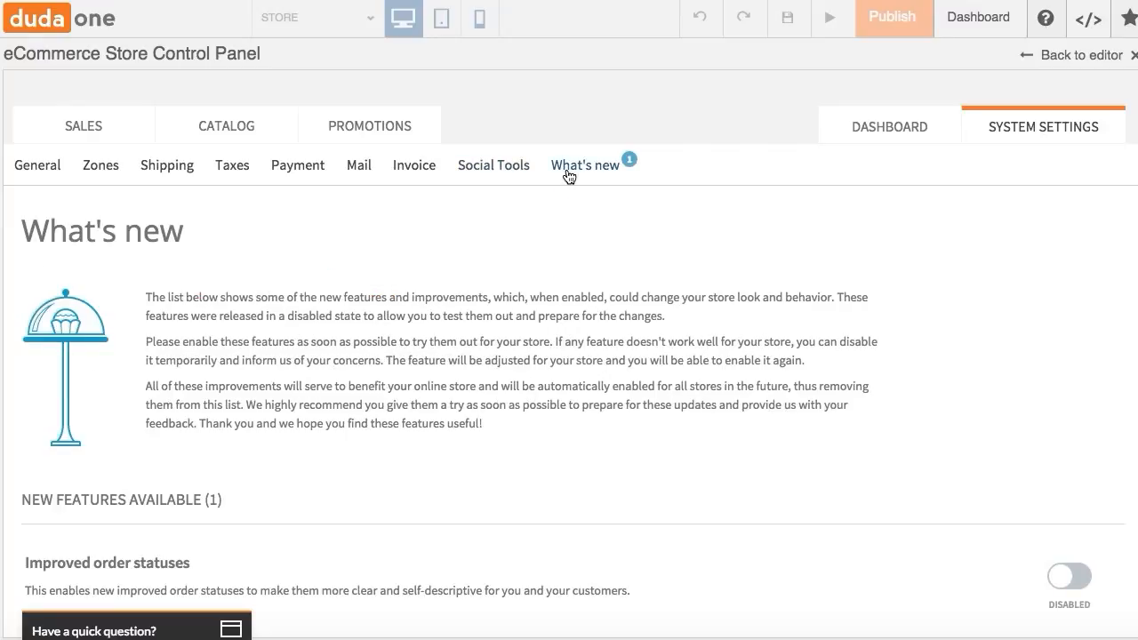
scroll(642, 343, down, 3)
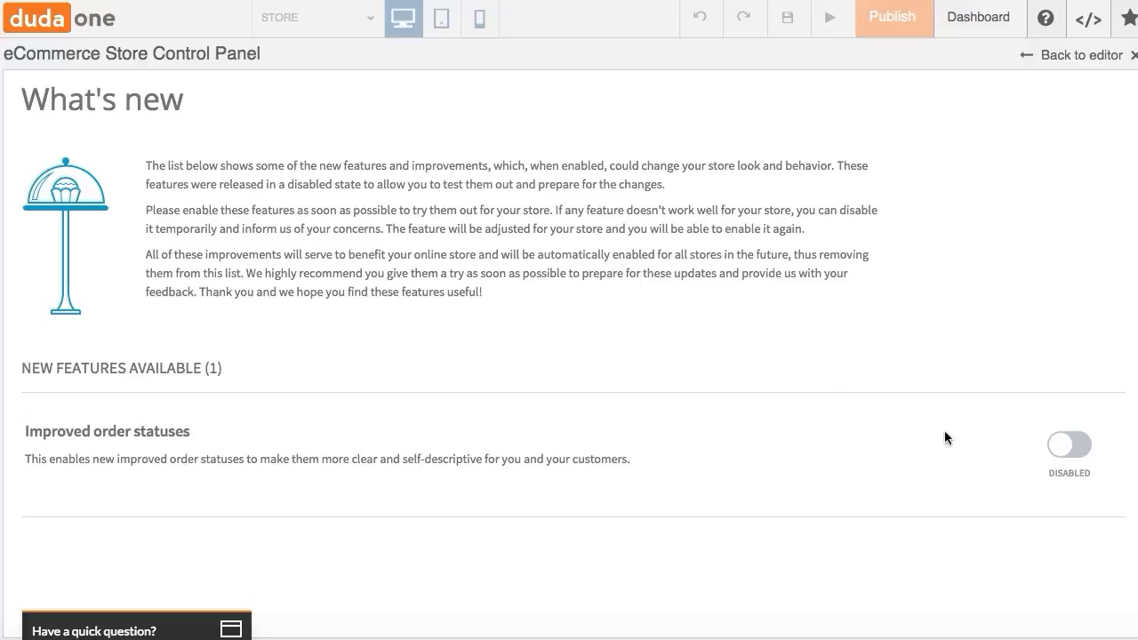
scroll(914, 440, up, 2)
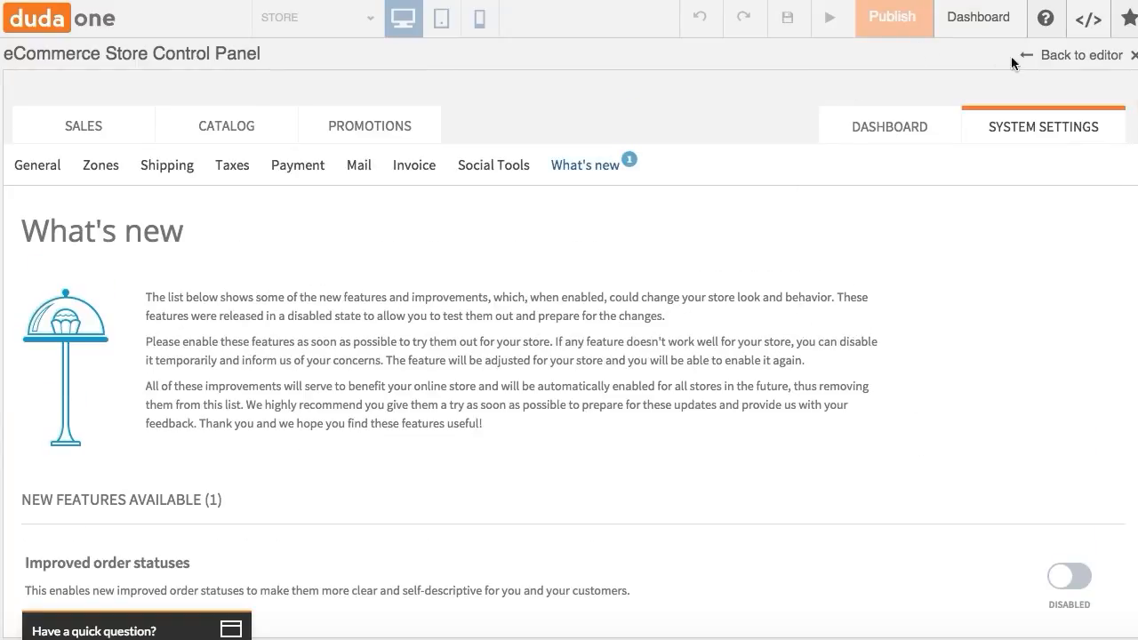
- Return to the editor, preview the site and open the Extras store category
click(1071, 59)
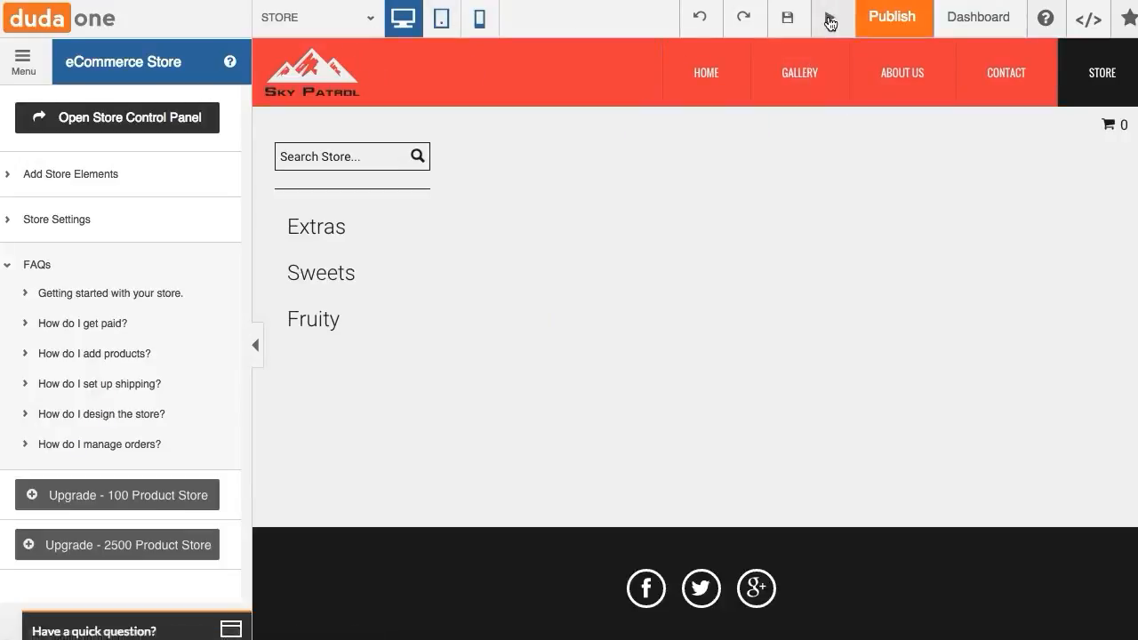
click(828, 18)
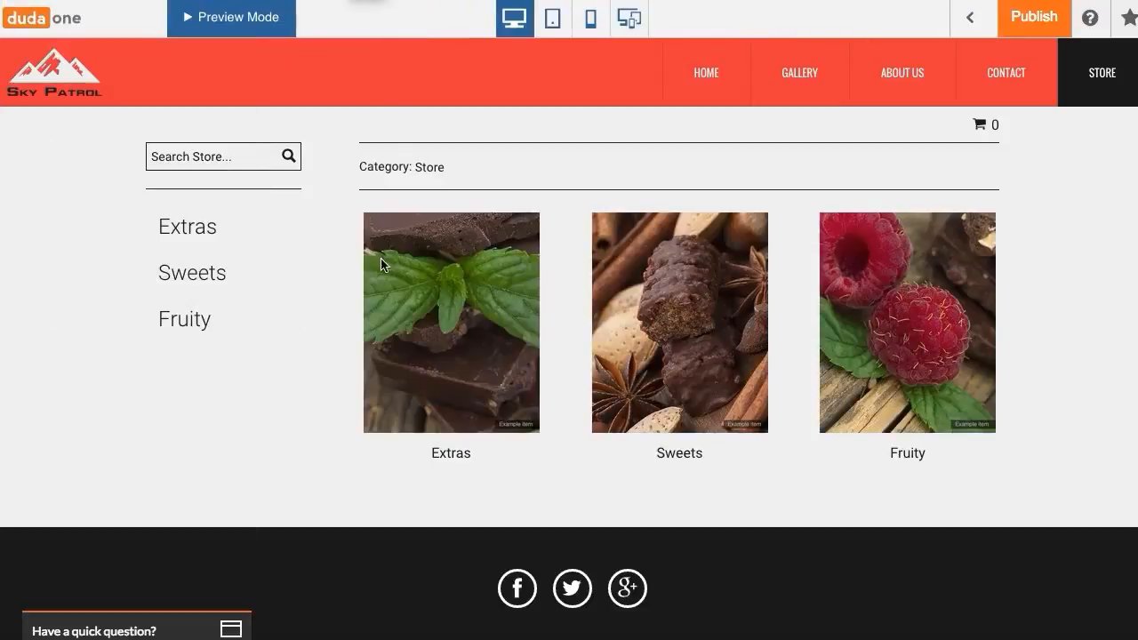
click(469, 363)
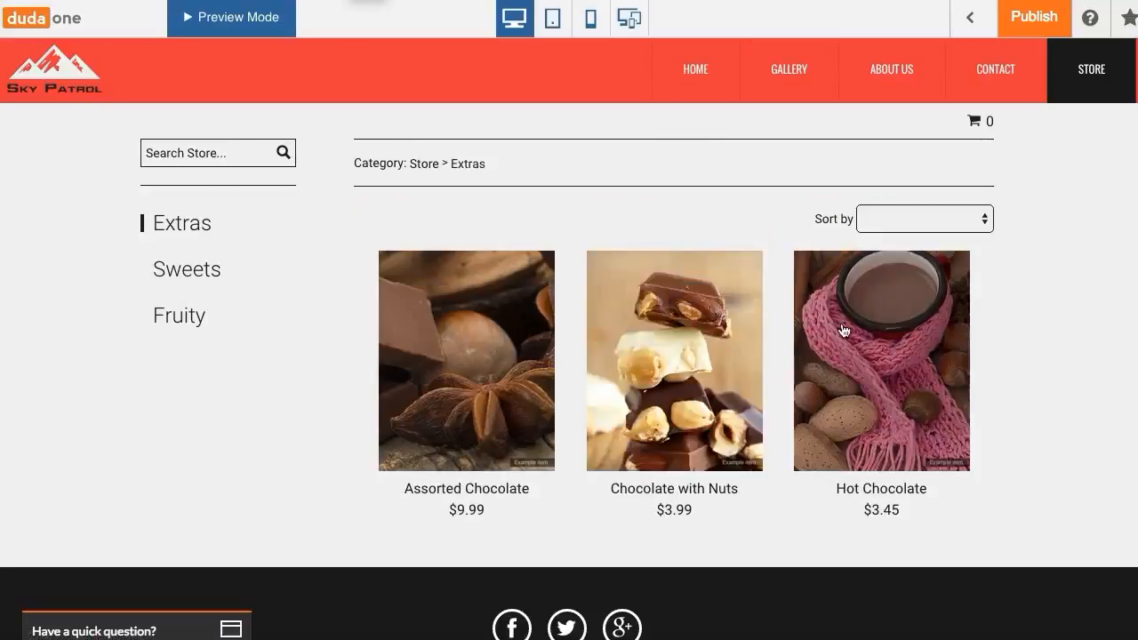
- Open Assorted Chocolate, add it to the cart several times, and continue shopping
click(514, 309)
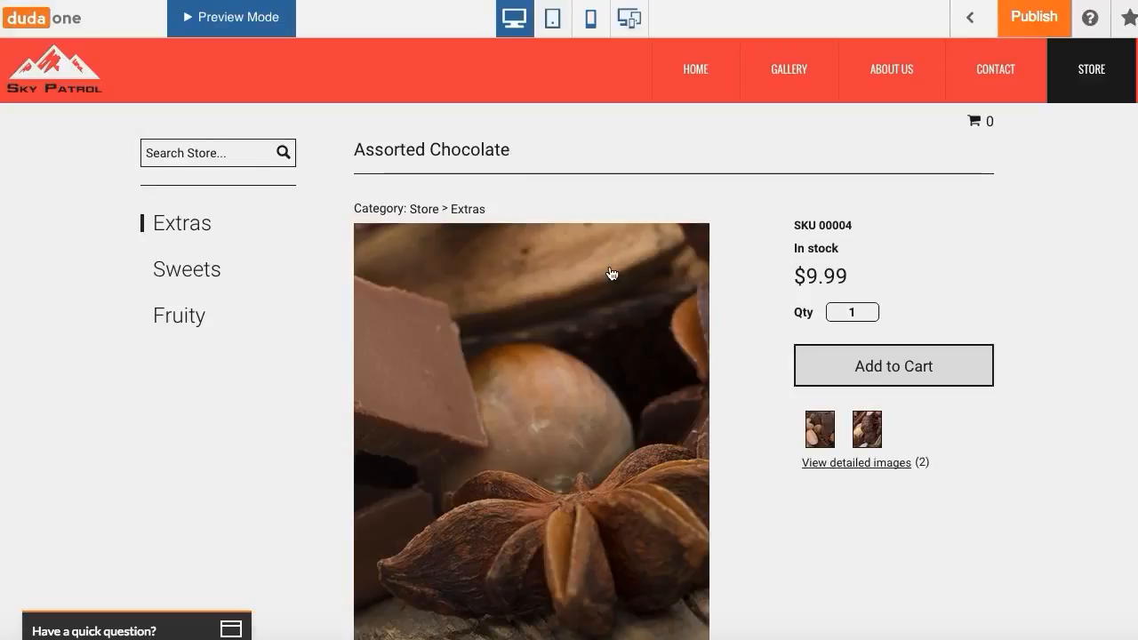
scroll(613, 272, down, 1)
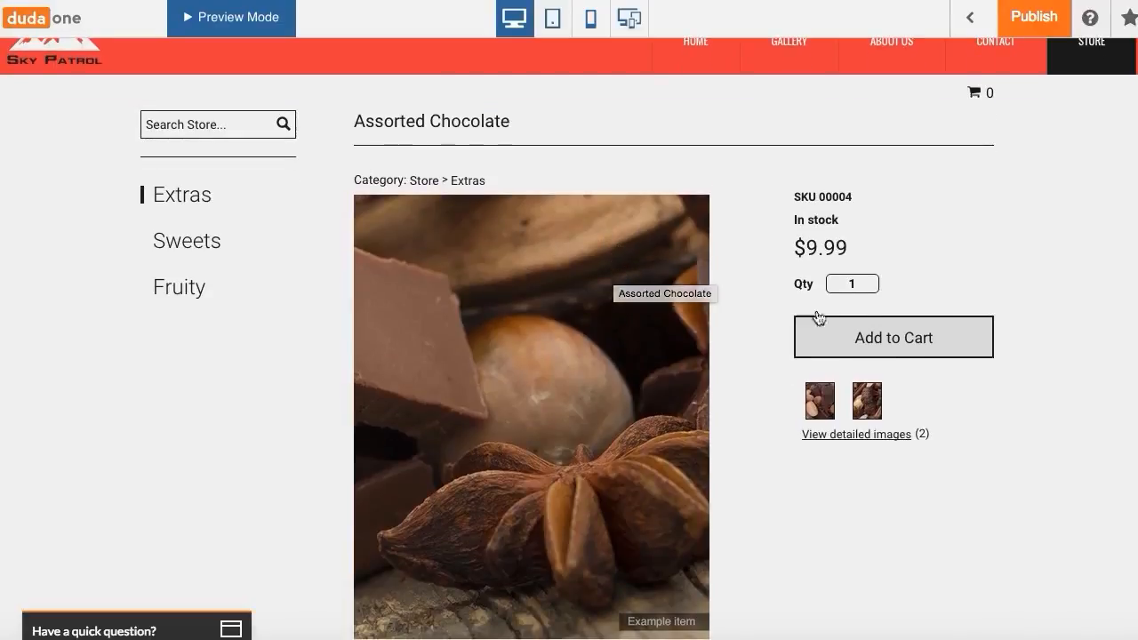
click(850, 339)
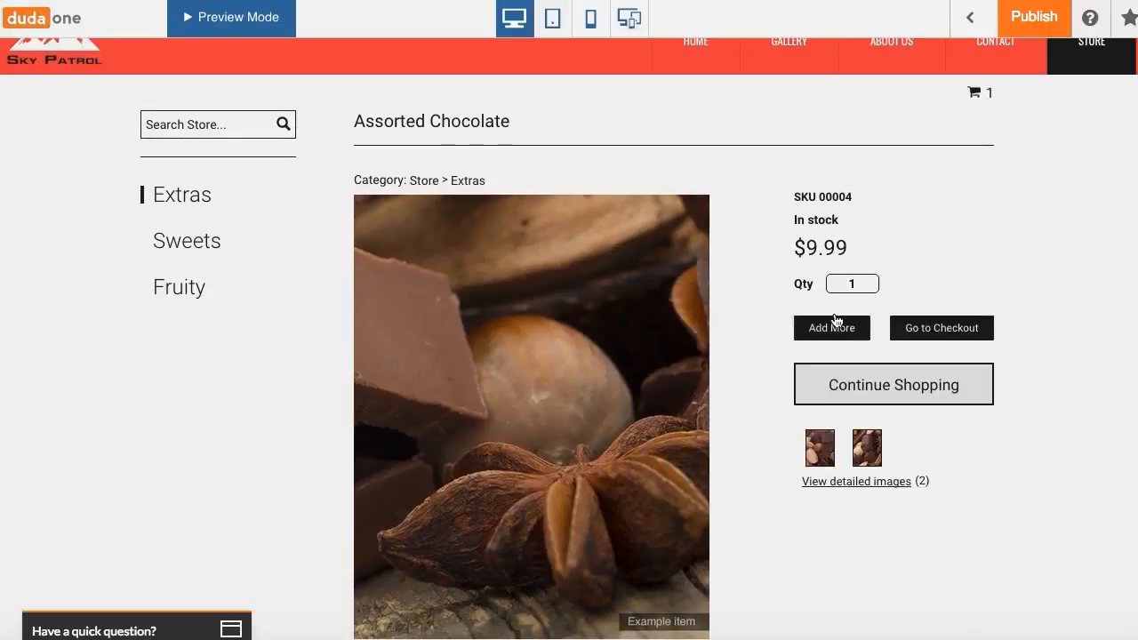
click(836, 325)
click(826, 326)
click(829, 329)
click(886, 393)
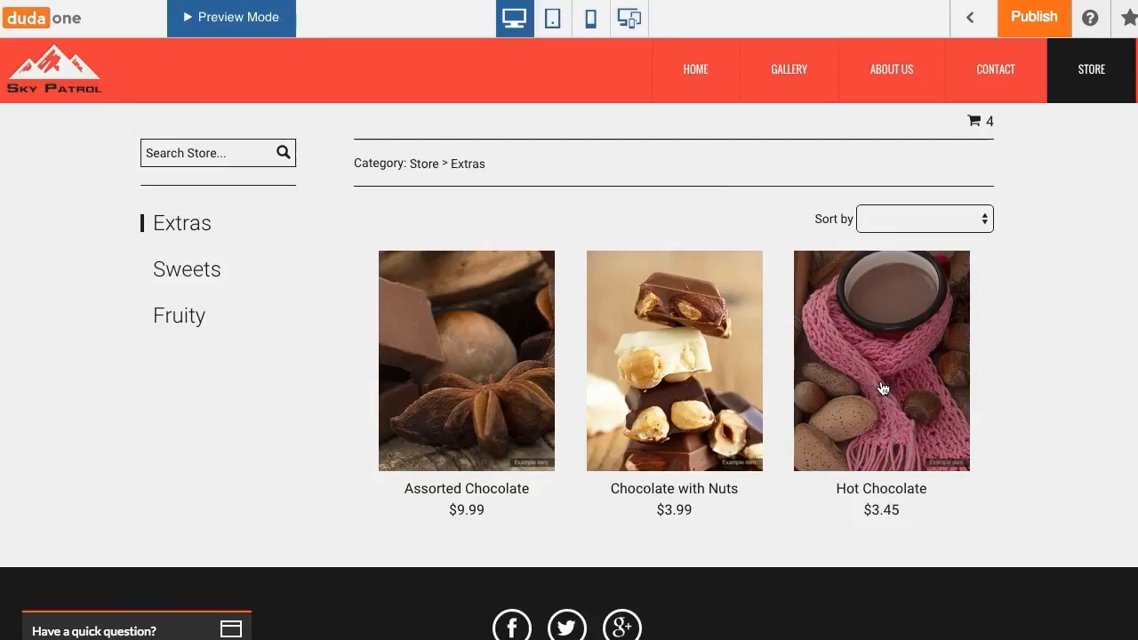
- Add Hot Chocolate to the cart, go to checkout, and remove Assorted Chocolate from the shopping bag
click(882, 316)
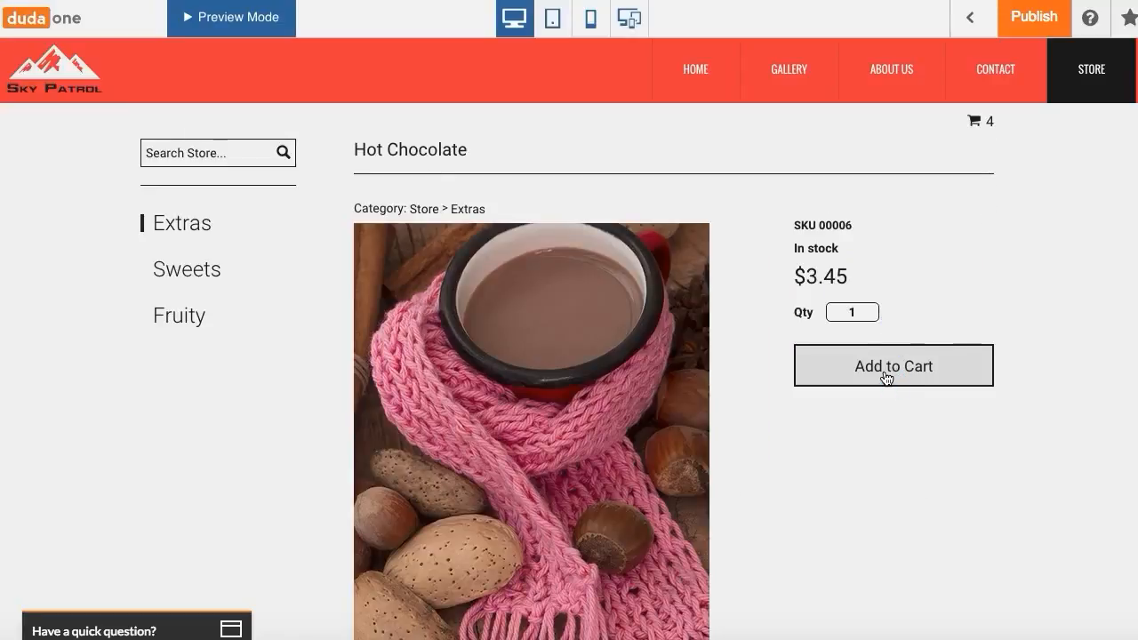
click(886, 377)
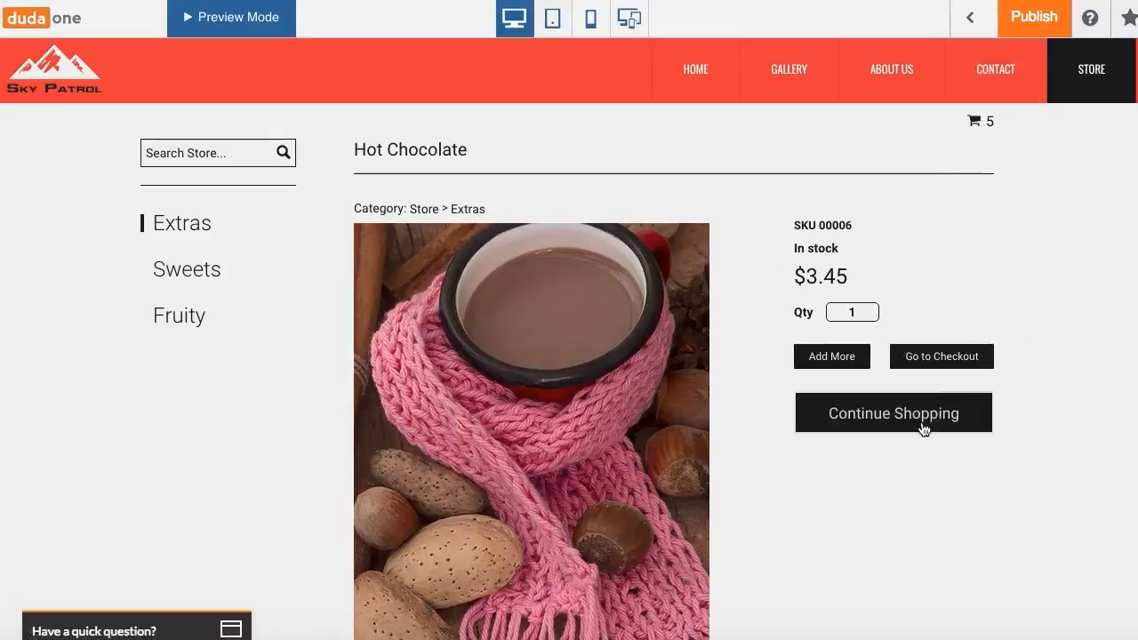
click(945, 368)
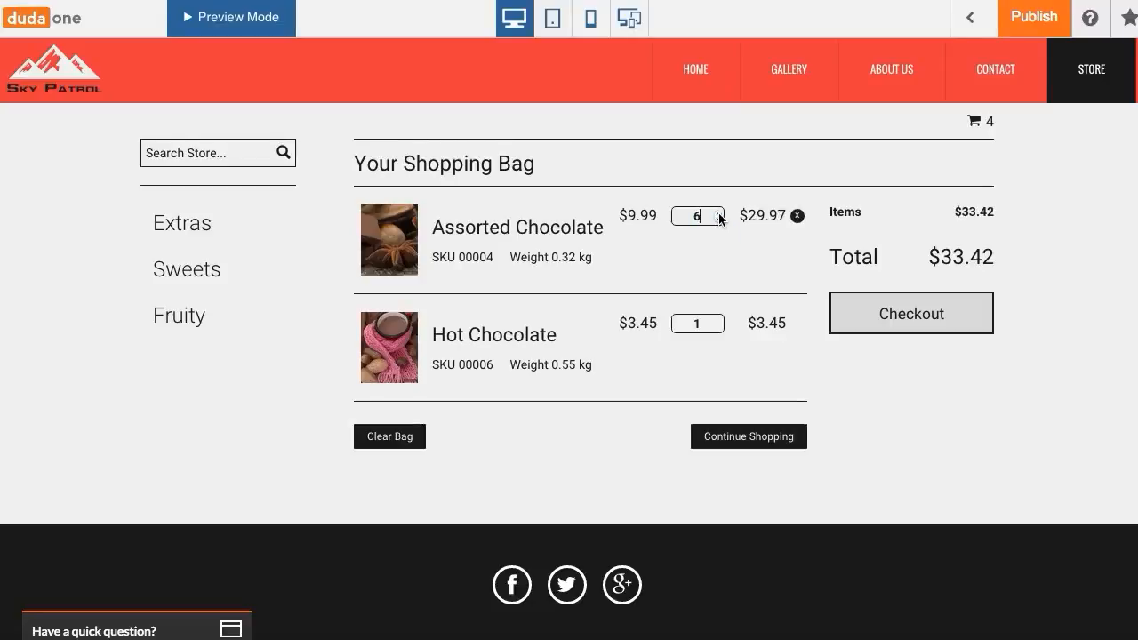
click(797, 219)
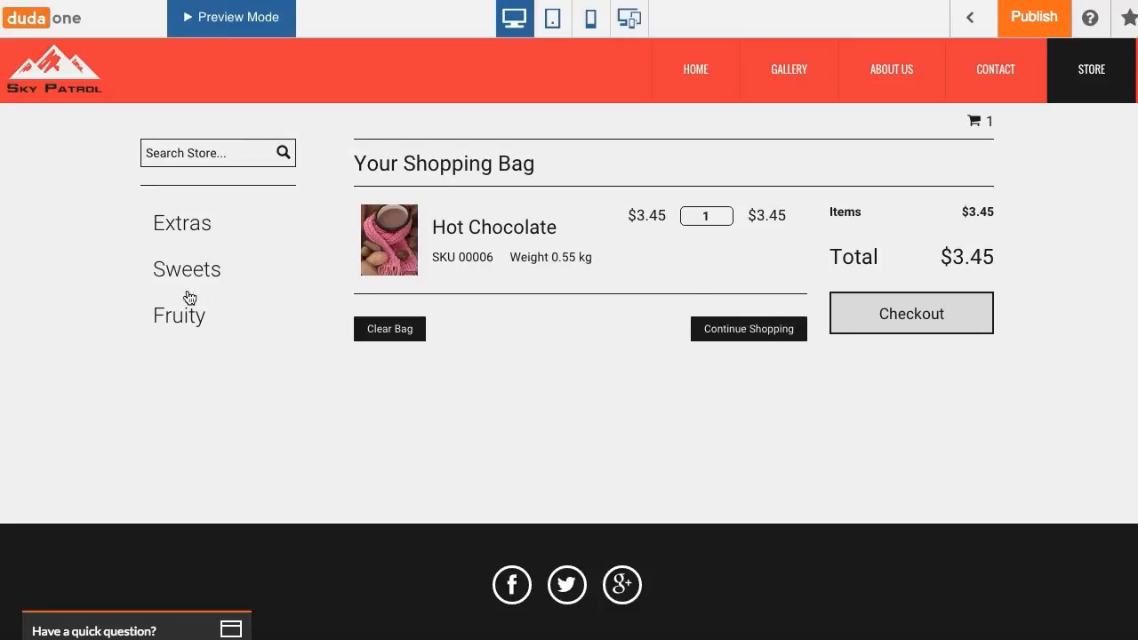
- Open Raspberry in the Fruity category, add it in Small and Large sizes, and go to checkout
click(165, 318)
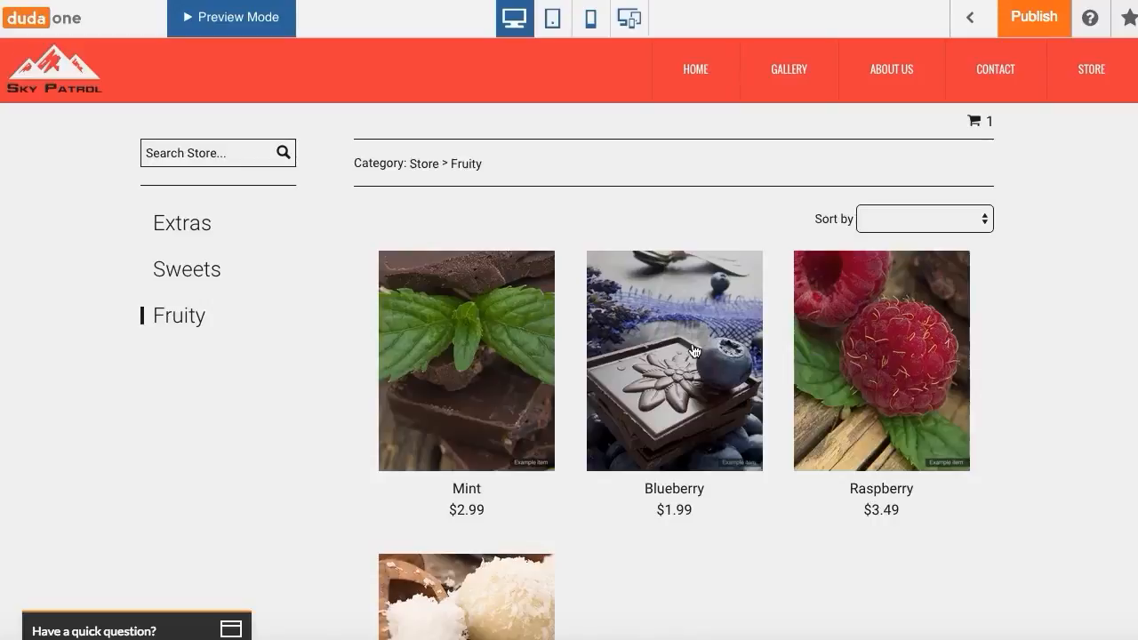
click(887, 389)
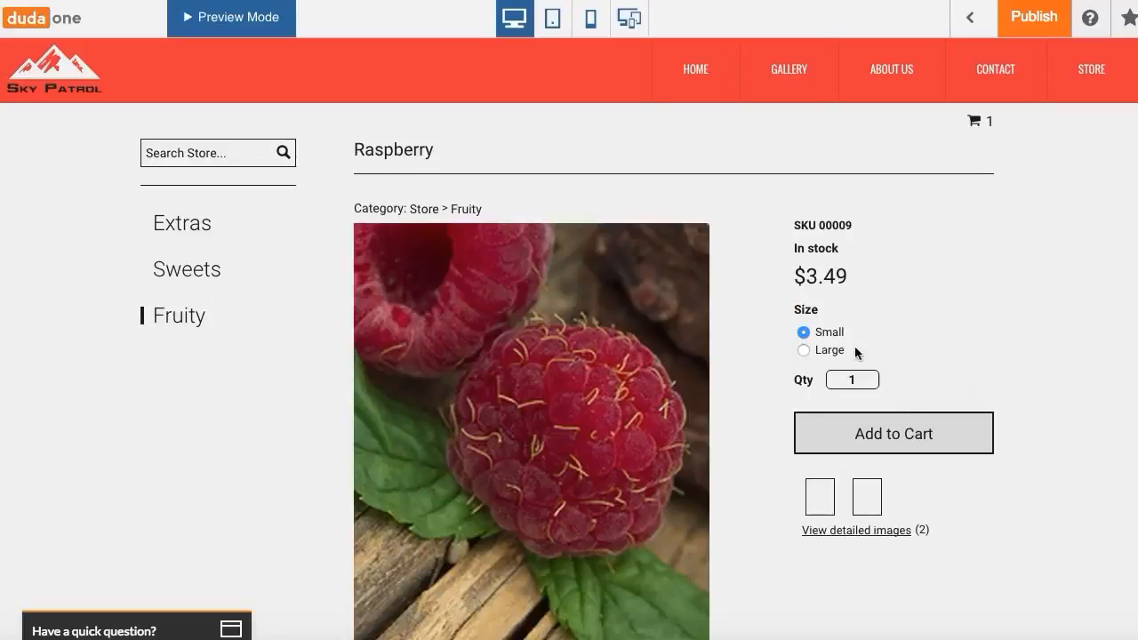
click(850, 452)
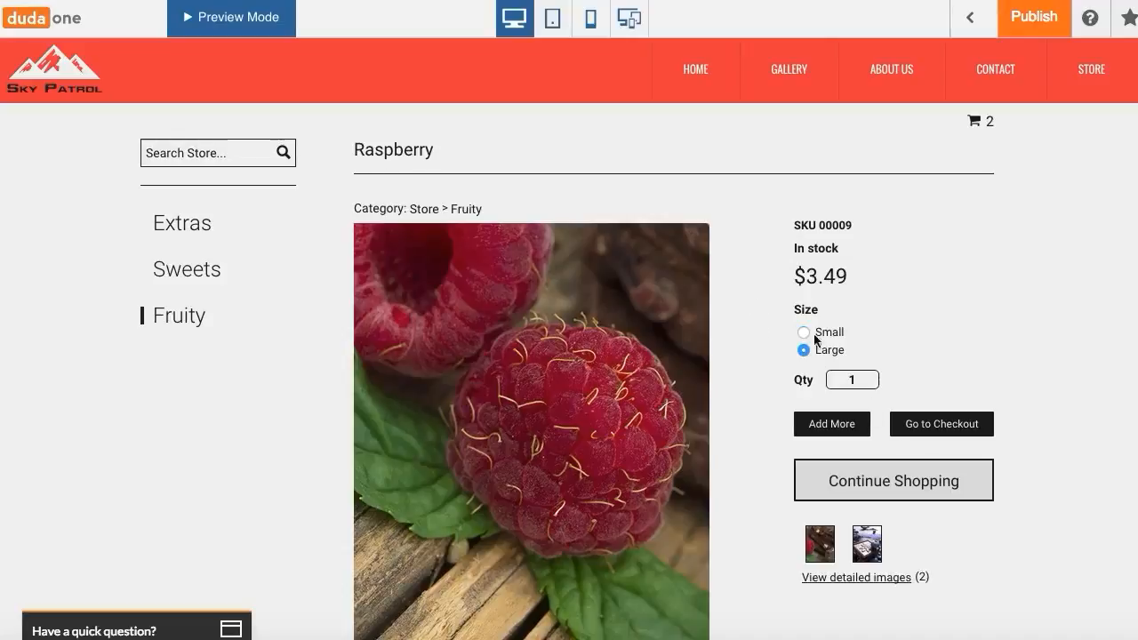
click(916, 427)
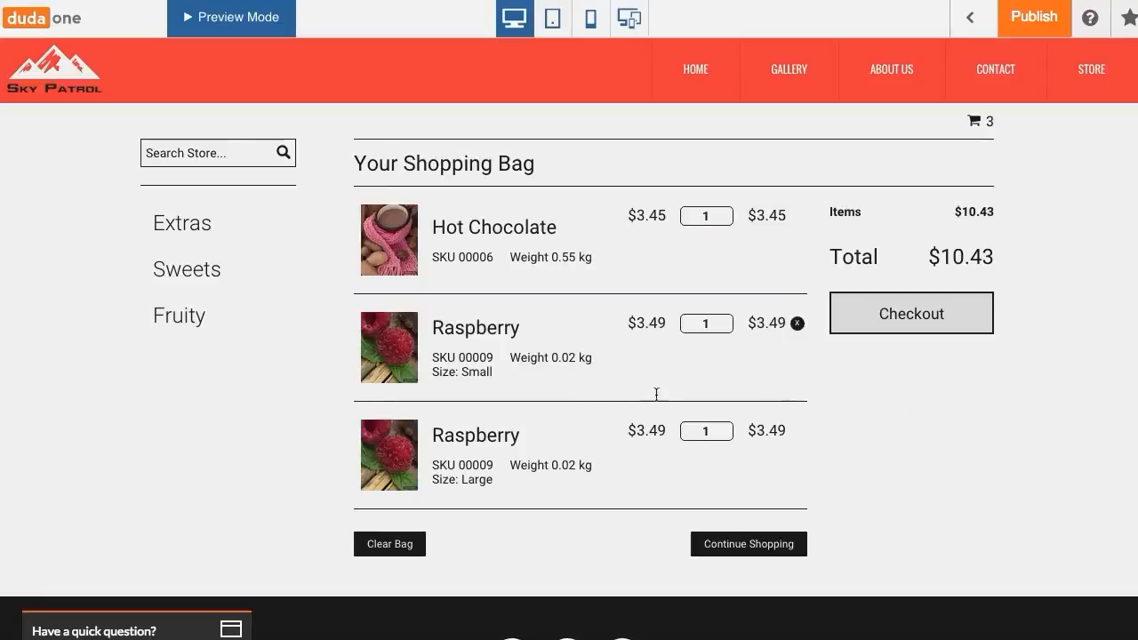
- Proceed to checkout and scroll through the payment method and billing address form
click(886, 320)
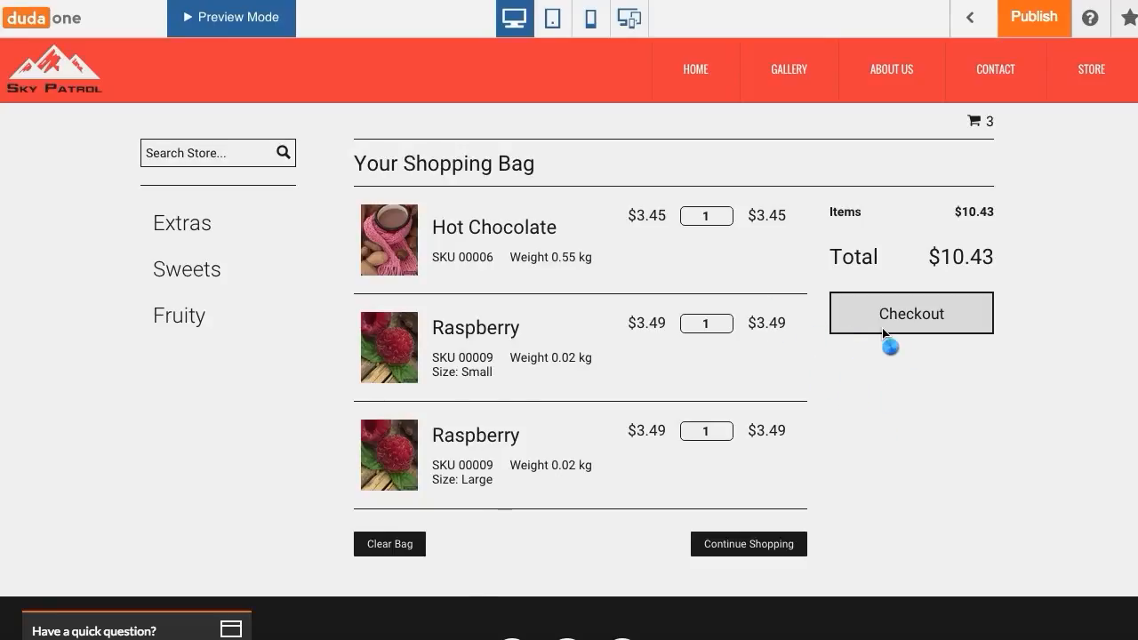
scroll(782, 266, down, 1)
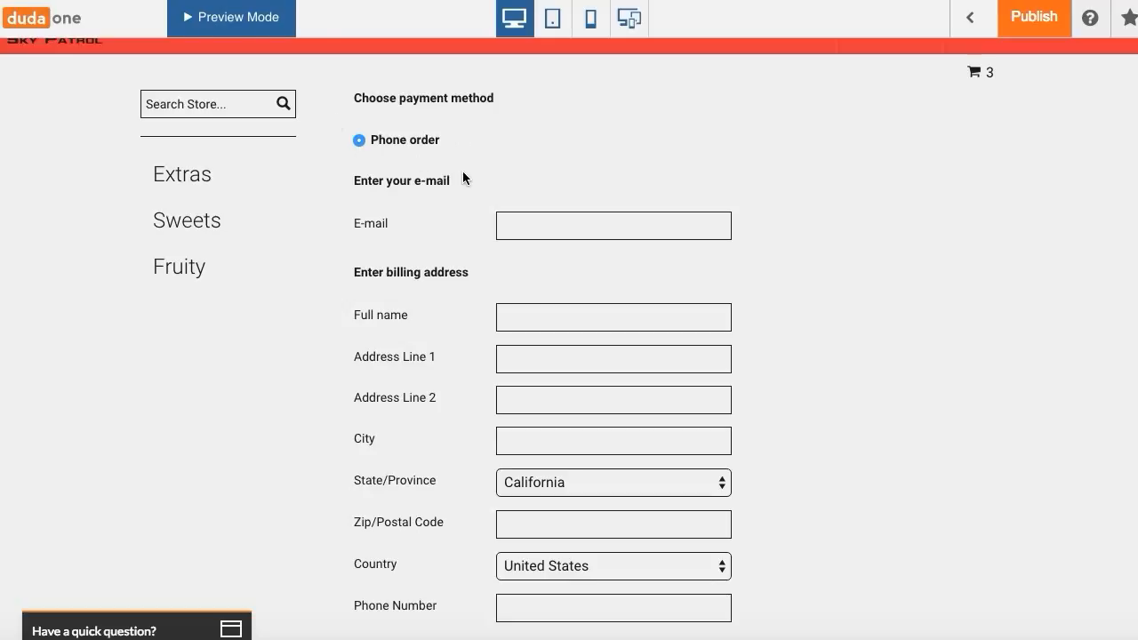
scroll(462, 170, down, 2)
scroll(462, 170, up, 3)
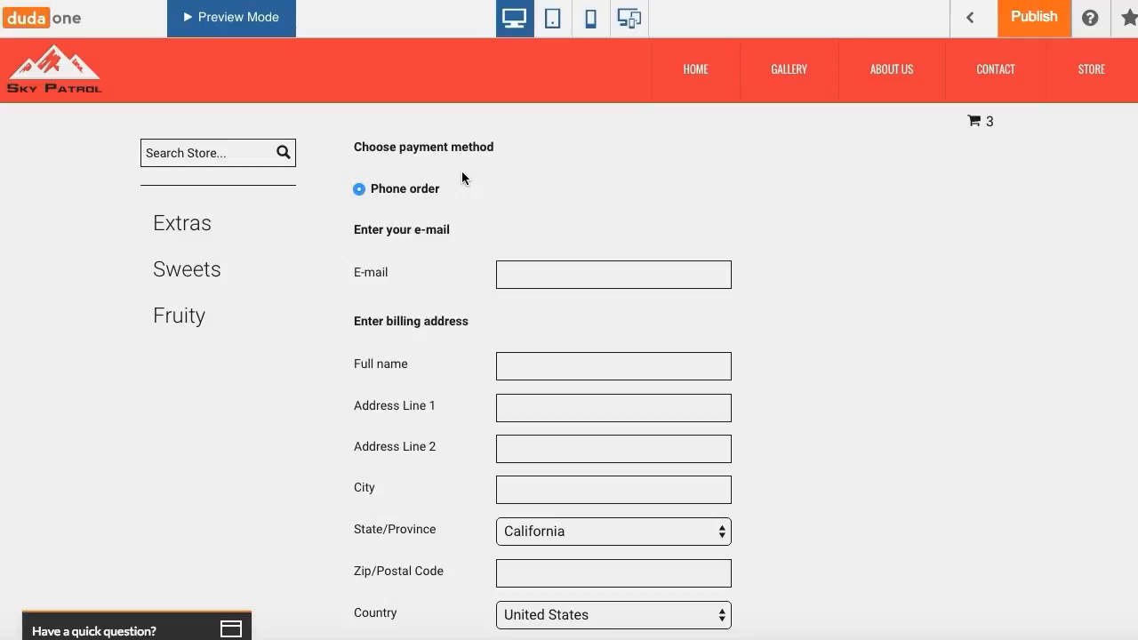
scroll(580, 243, down, 3)
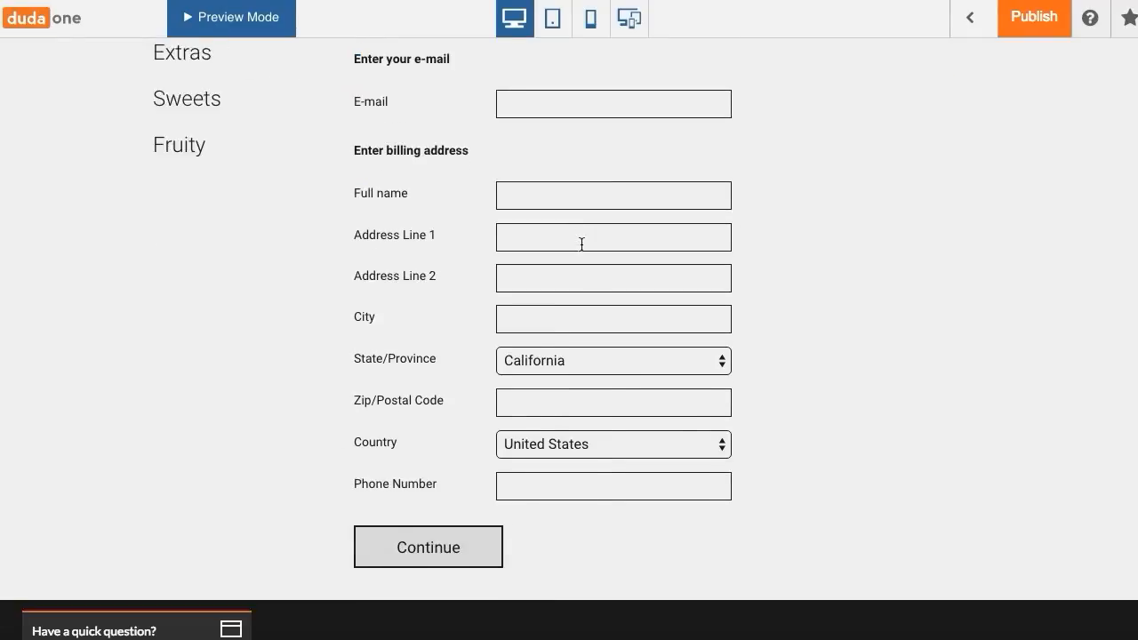
scroll(528, 309, up, 3)
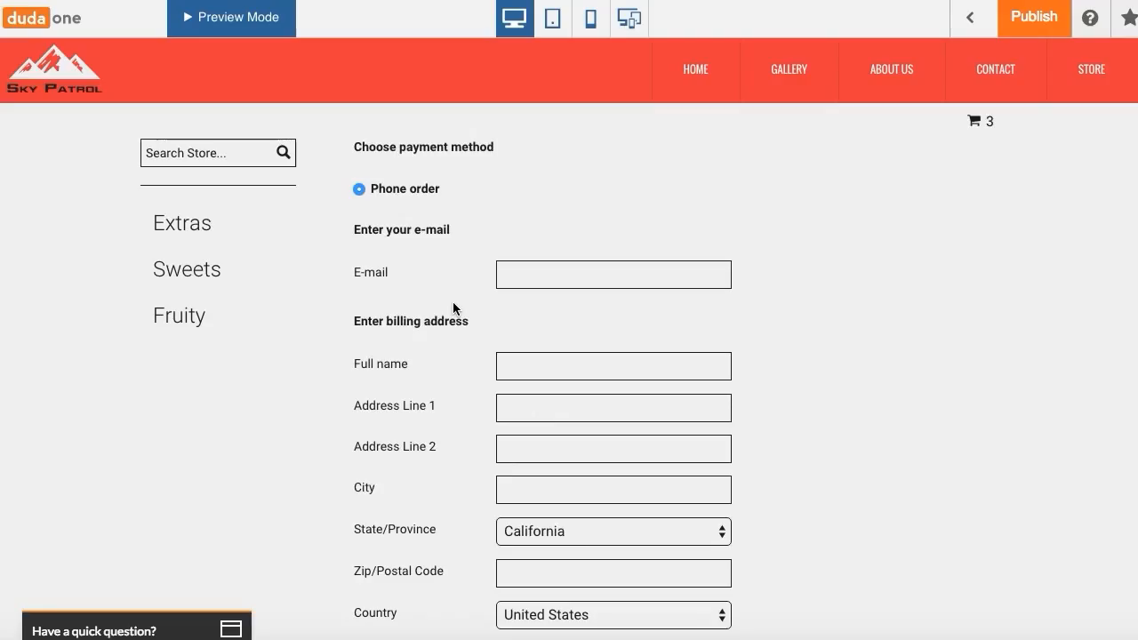